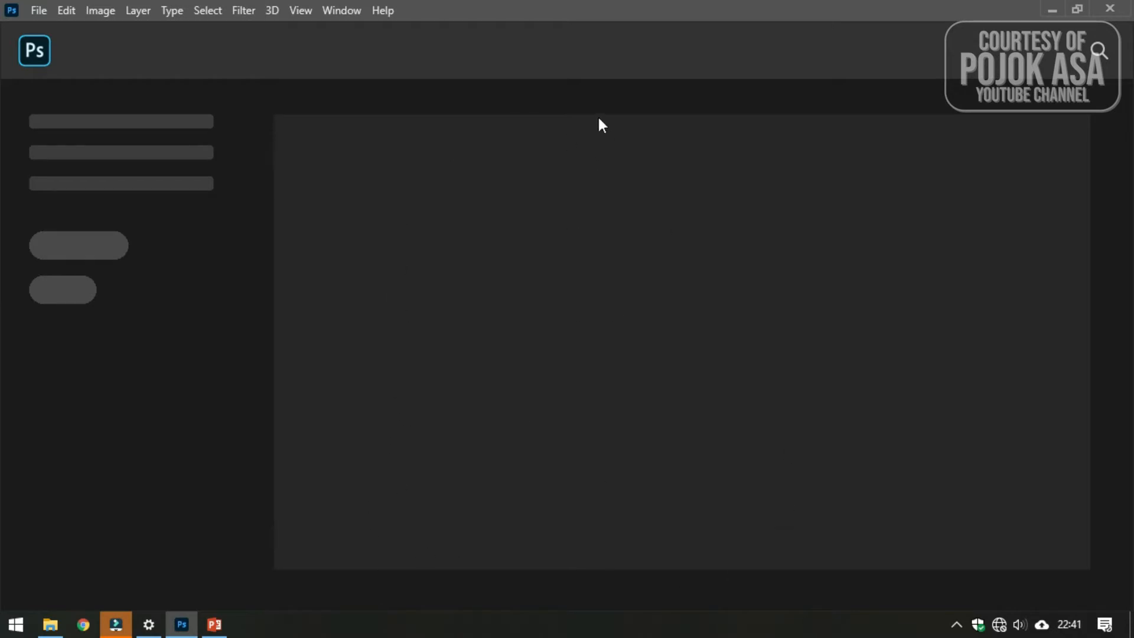
# Create a new 1067 × 711 px RGB document at 300 pixels/inch and collapse the tool palette to a single column.
pyautogui.click(43, 16)
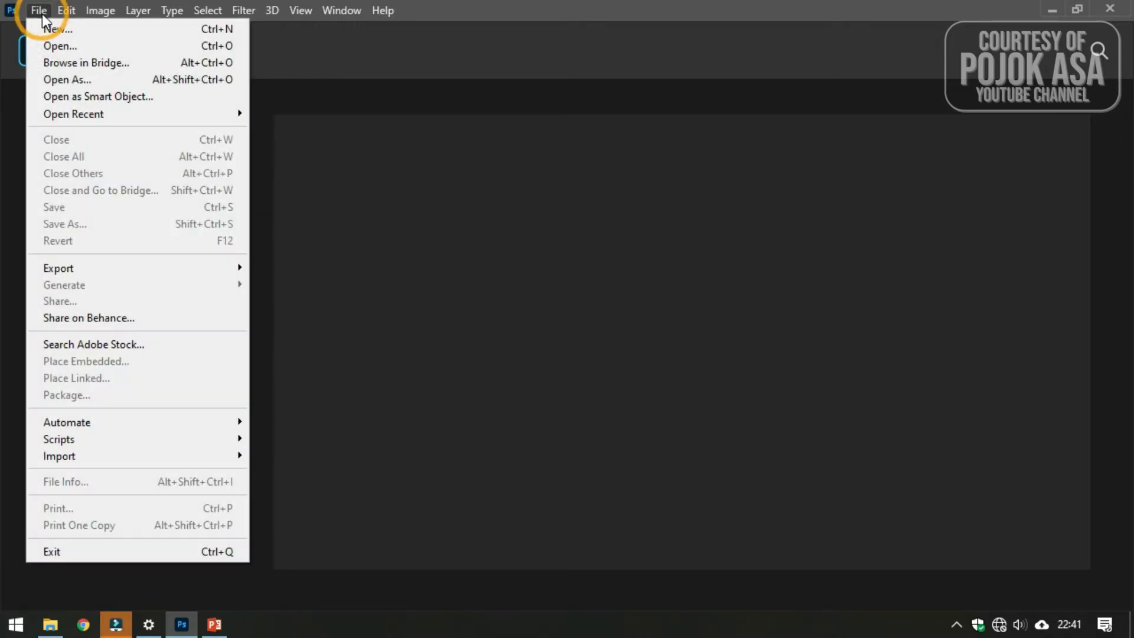
pyautogui.click(52, 28)
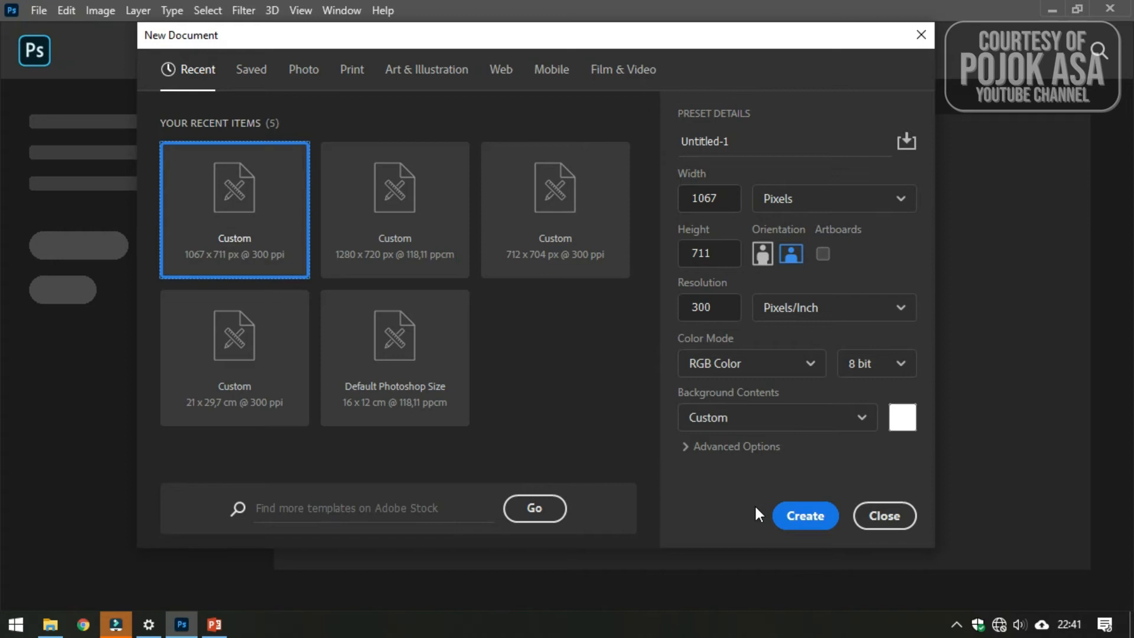
pyautogui.click(811, 515)
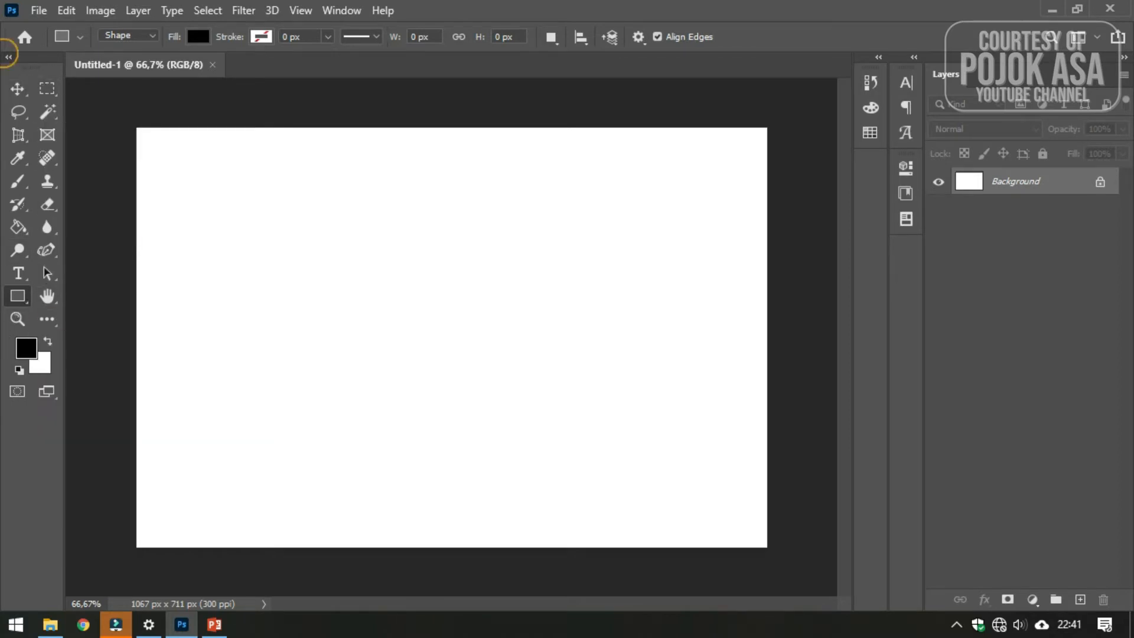
pyautogui.click(8, 57)
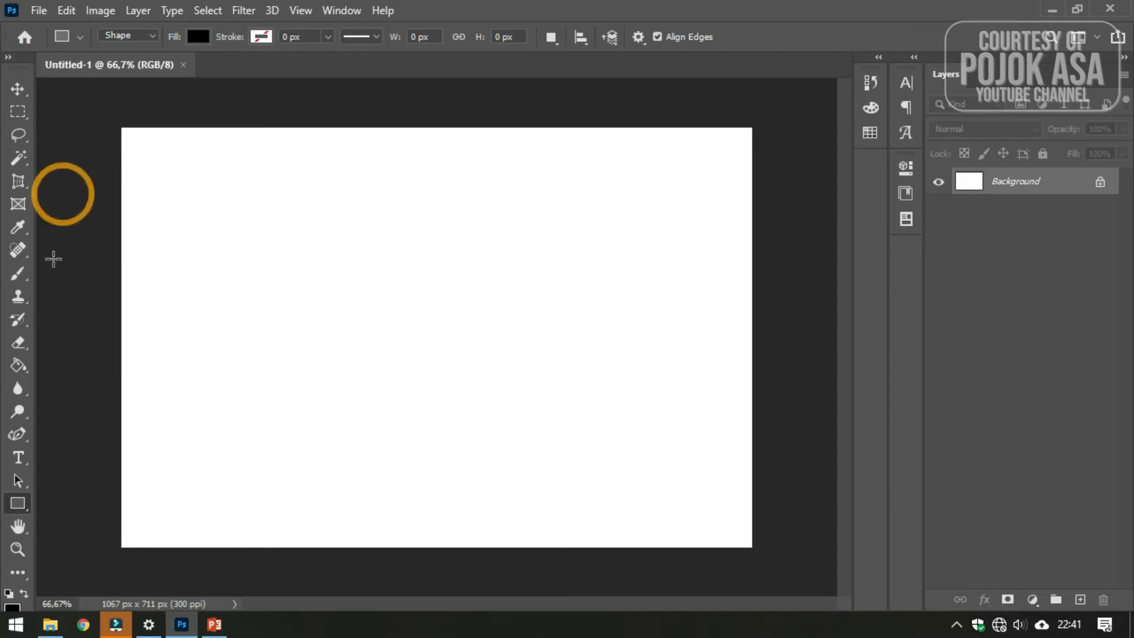
# Draw a black rectangle about 482 × 389 px on the left half of the canvas with the Rectangle tool.
pyautogui.rightClick(22, 508)
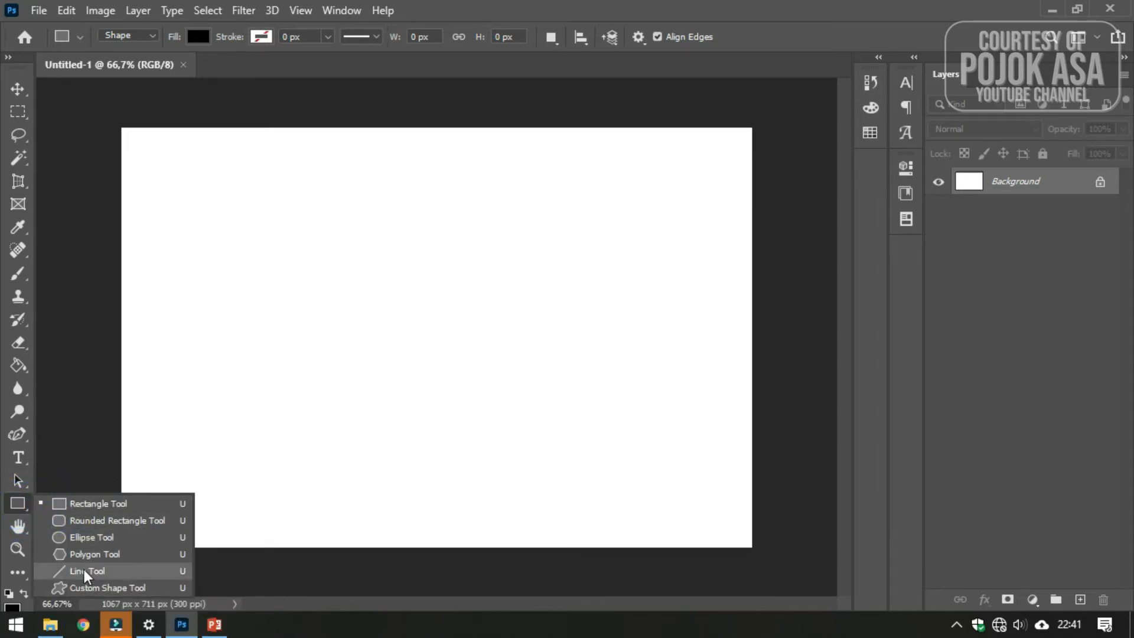
pyautogui.click(84, 504)
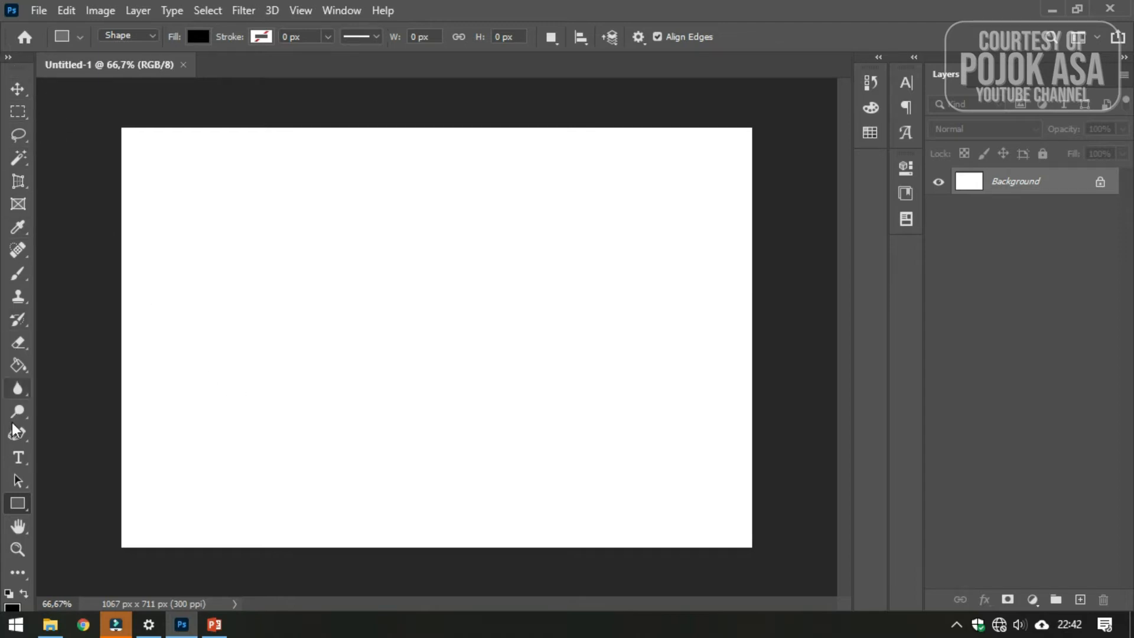
pyautogui.click(22, 502)
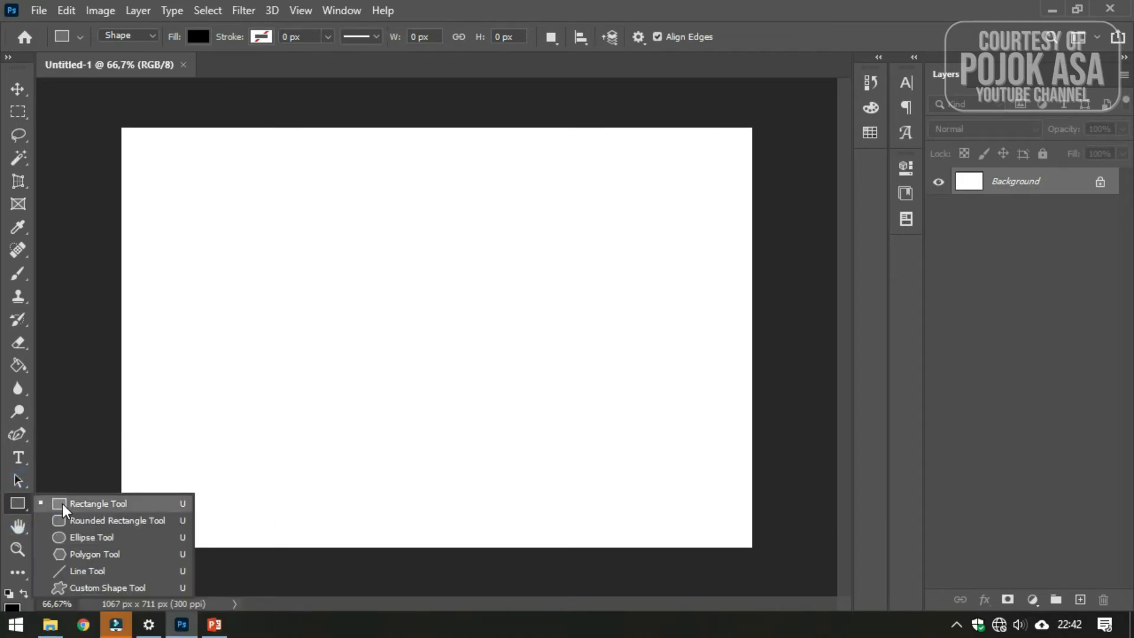
pyautogui.click(112, 503)
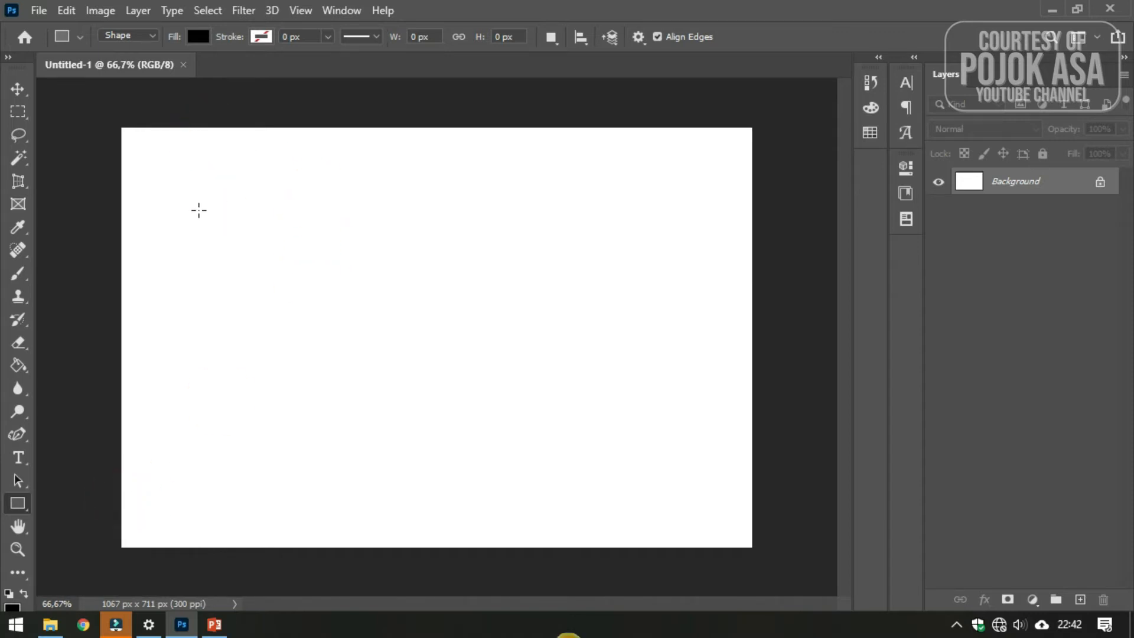
pyautogui.moveTo(196, 208); pyautogui.dragTo(480, 436)
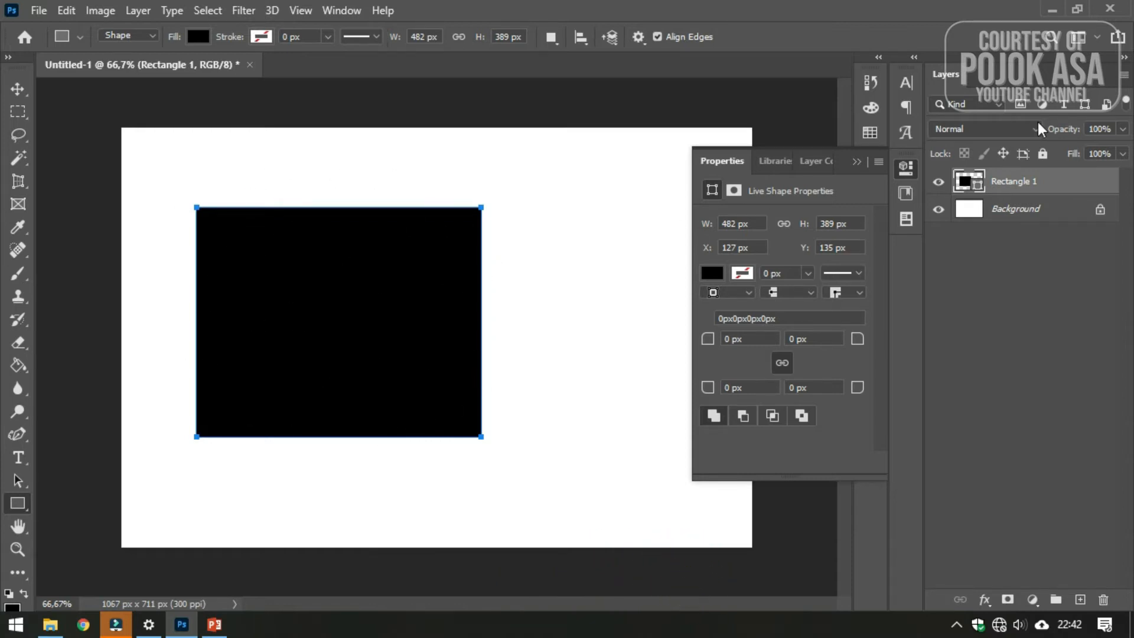
pyautogui.click(858, 162)
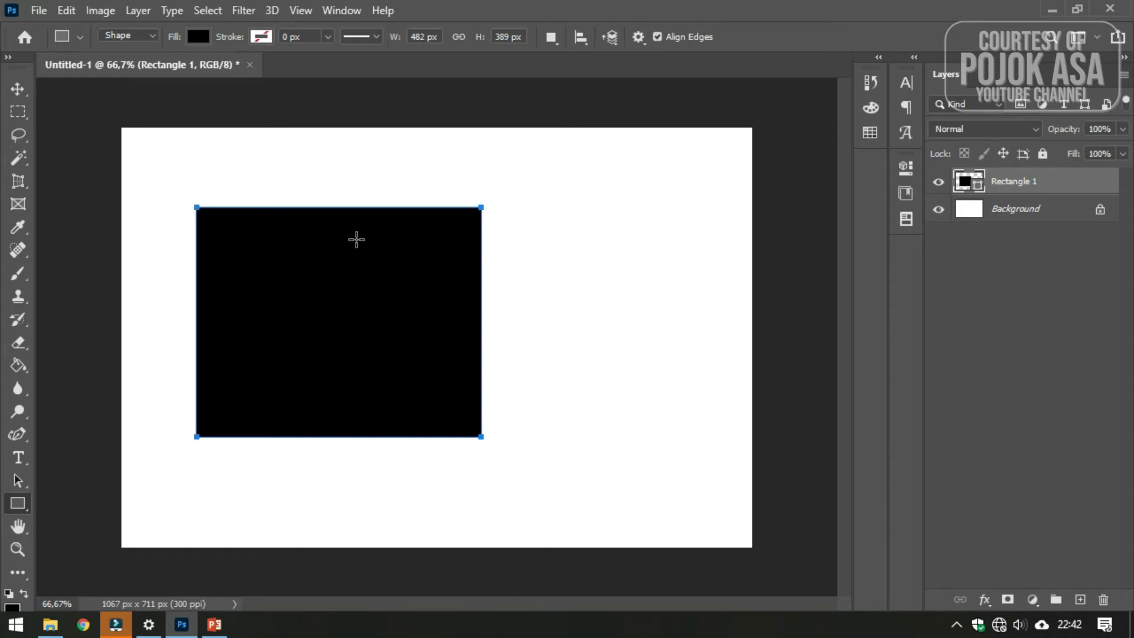
# Free-transform the rectangle to about 54% size near the canvas's upper-left corner, rotated about -180°, and commit it.
pyautogui.hotkey('ctrl', 't')
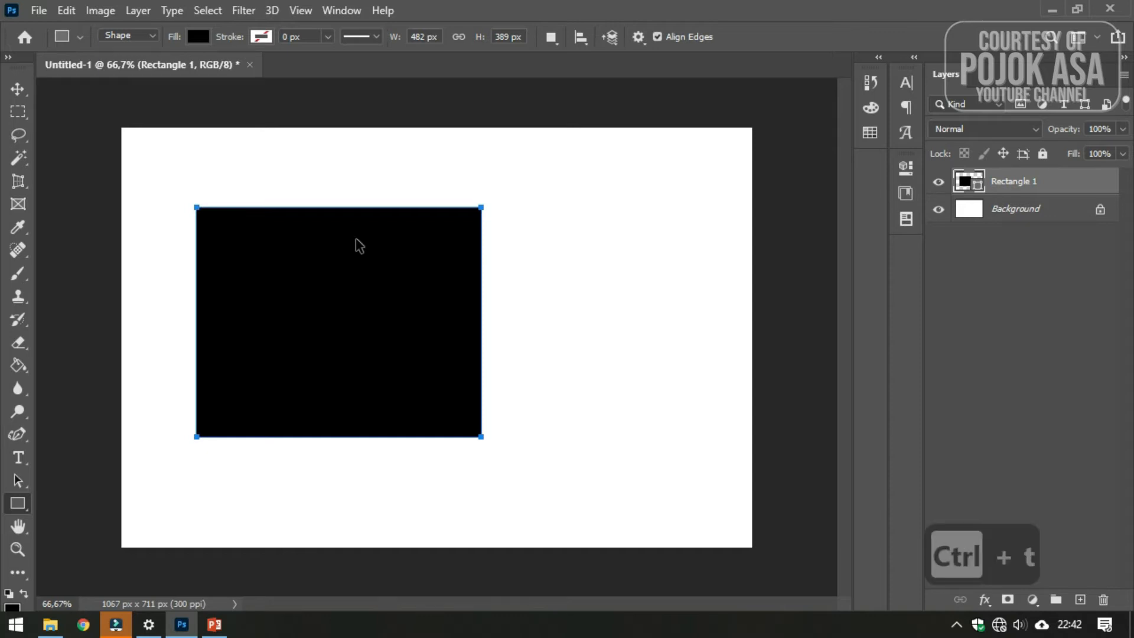
pyautogui.moveTo(480, 436); pyautogui.dragTo(334, 291)
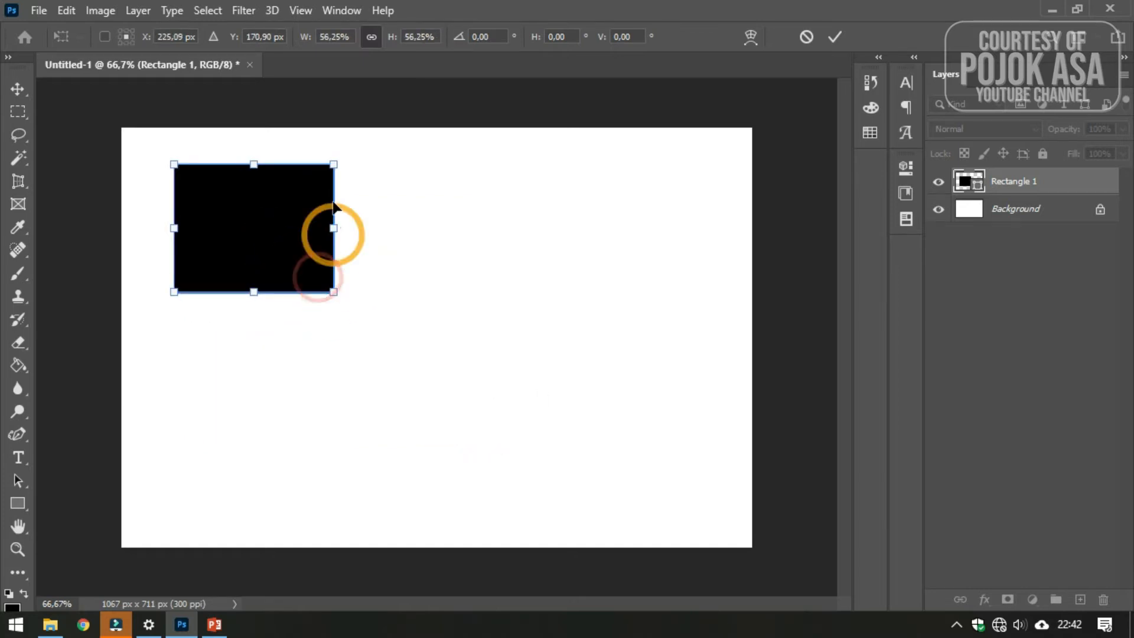
pyautogui.moveTo(340, 157); pyautogui.dragTo(195, 280)
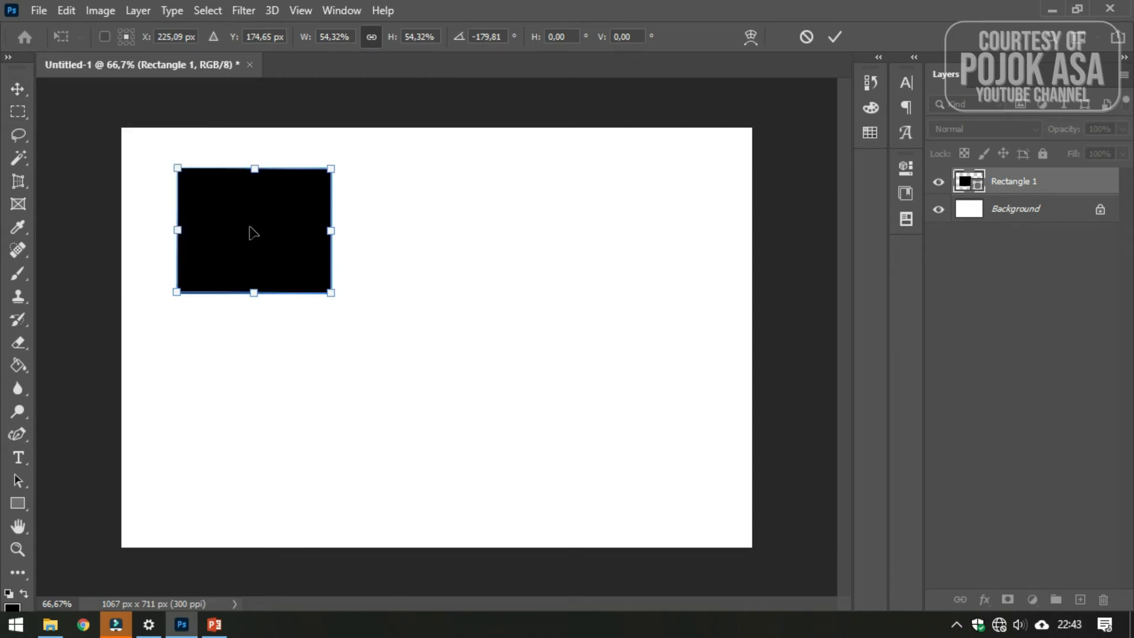
pyautogui.click(17, 88)
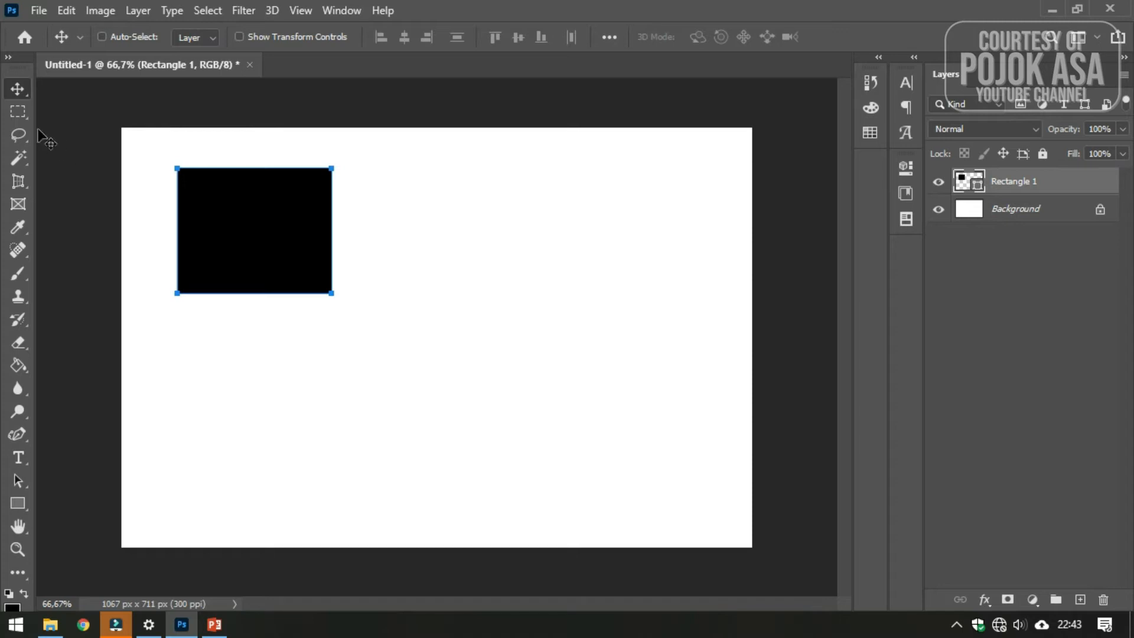
# Draw a black rounded square about 289 px wide with a 10 px corner radius beside the rectangle.
pyautogui.click(20, 502)
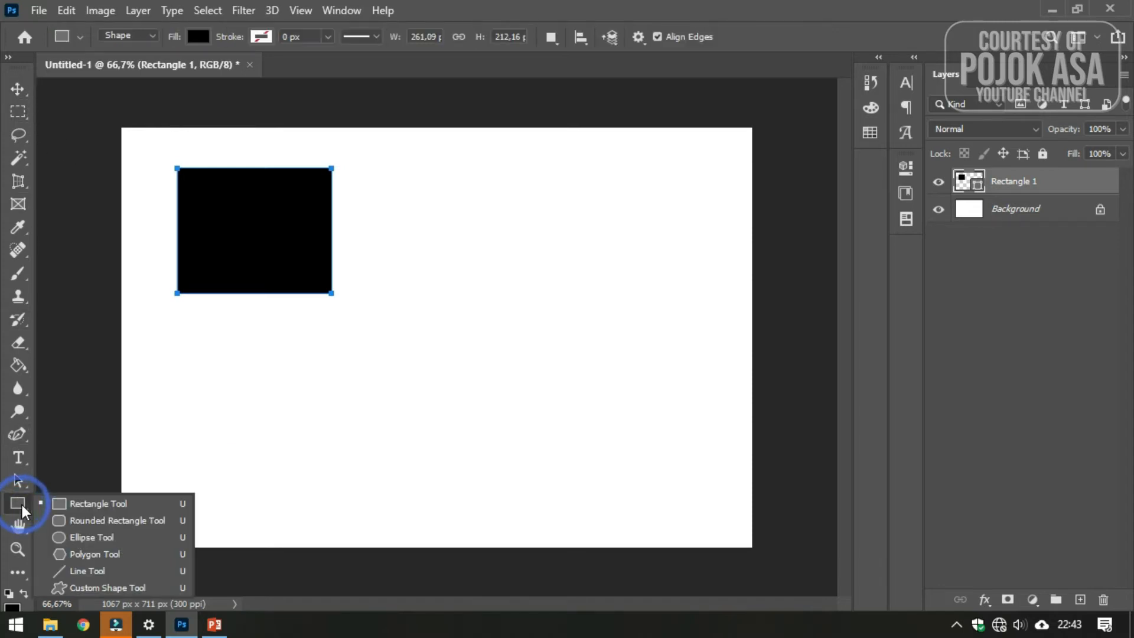
pyautogui.click(77, 520)
pyautogui.moveTo(398, 180); pyautogui.dragTo(534, 360)
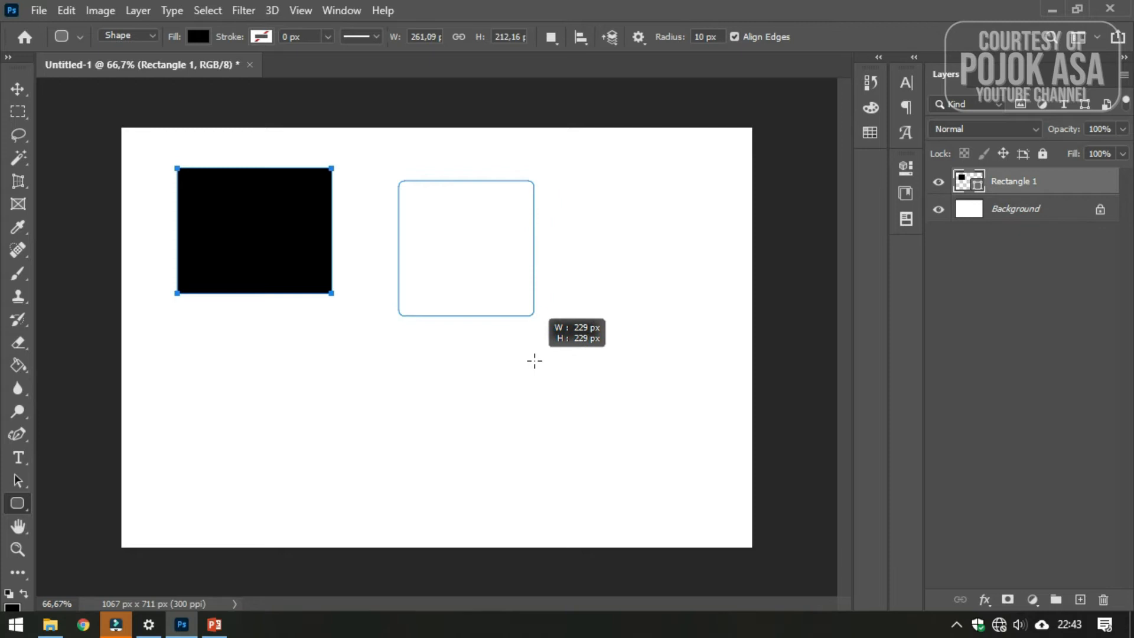
pyautogui.moveTo(535, 361); pyautogui.dragTo(572, 423)
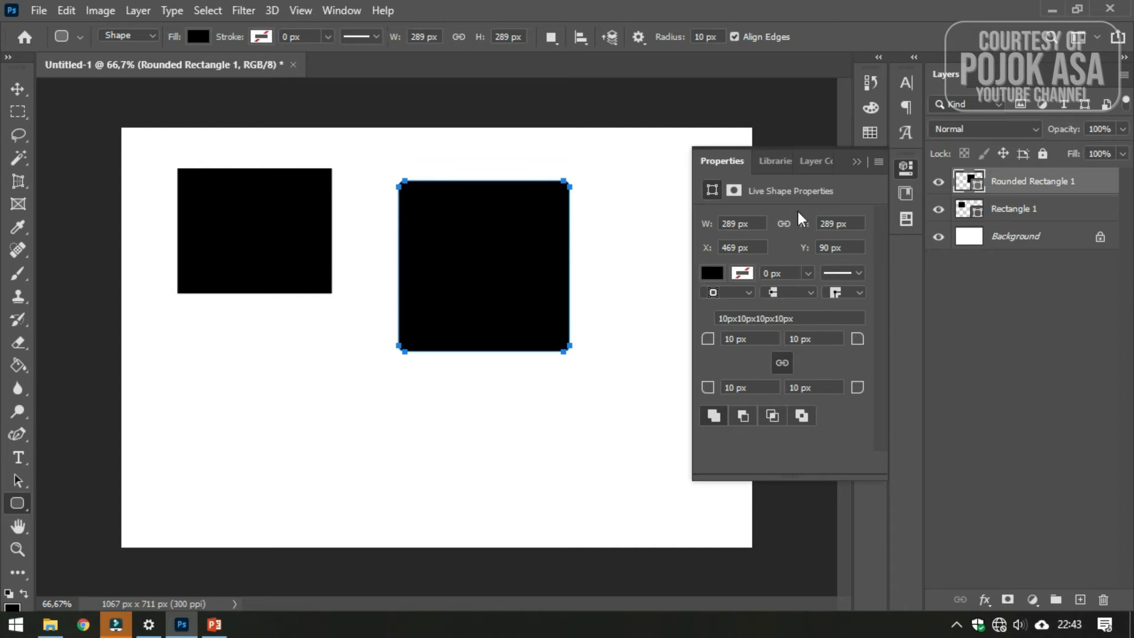
pyautogui.click(854, 163)
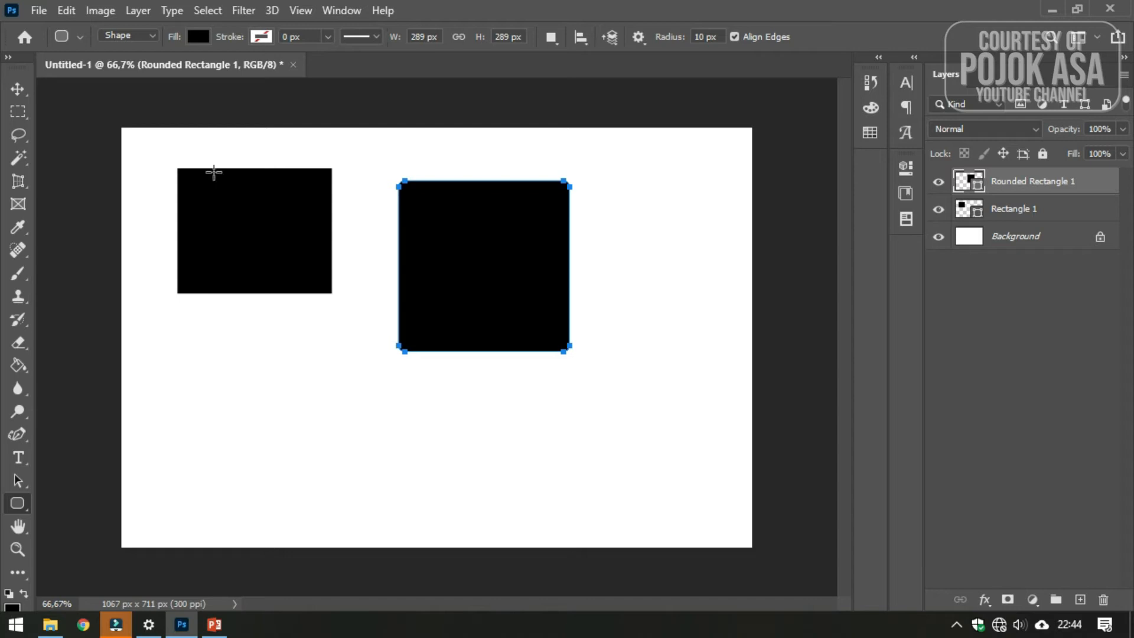
# Draw a black circle about 249 px in diameter below the rectangle with the Ellipse tool.
pyautogui.click(24, 506)
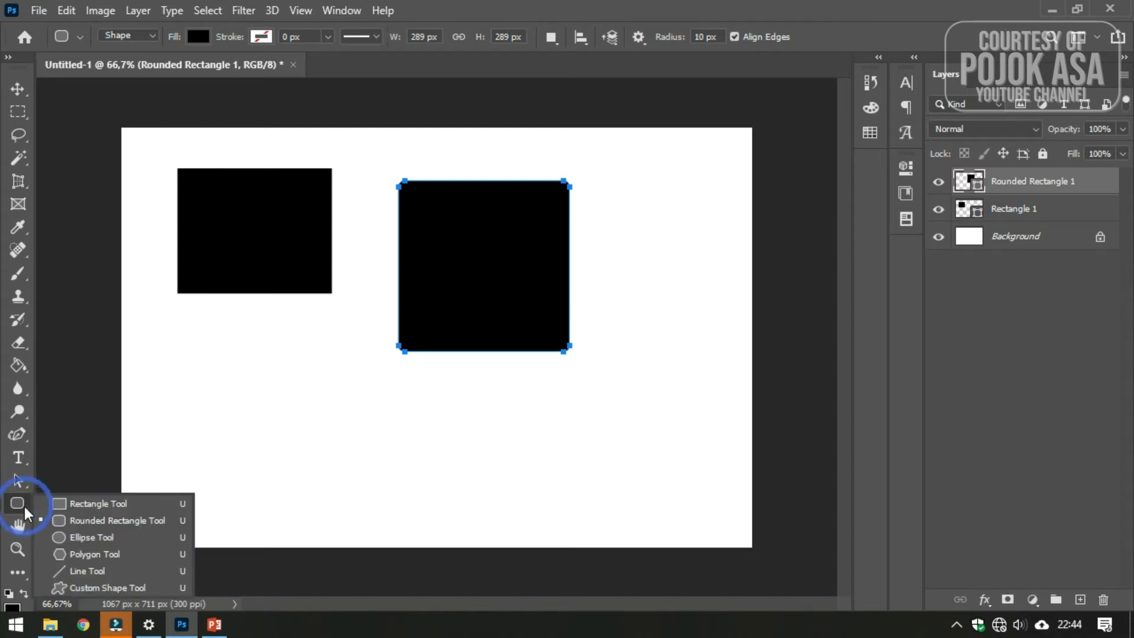
pyautogui.click(112, 537)
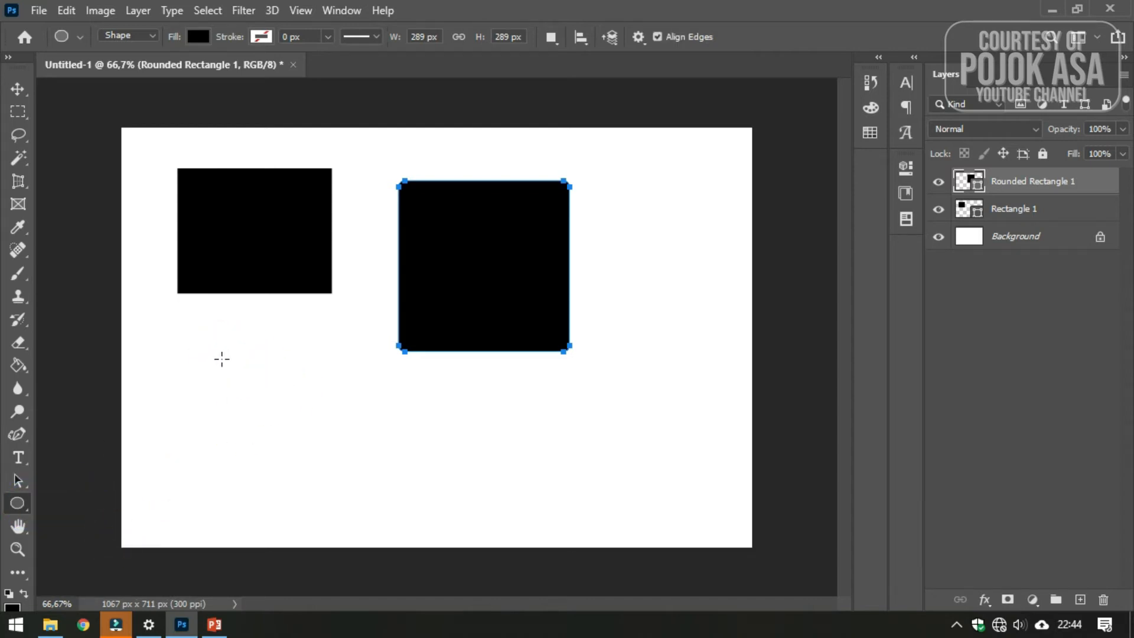
pyautogui.moveTo(220, 358); pyautogui.dragTo(366, 521)
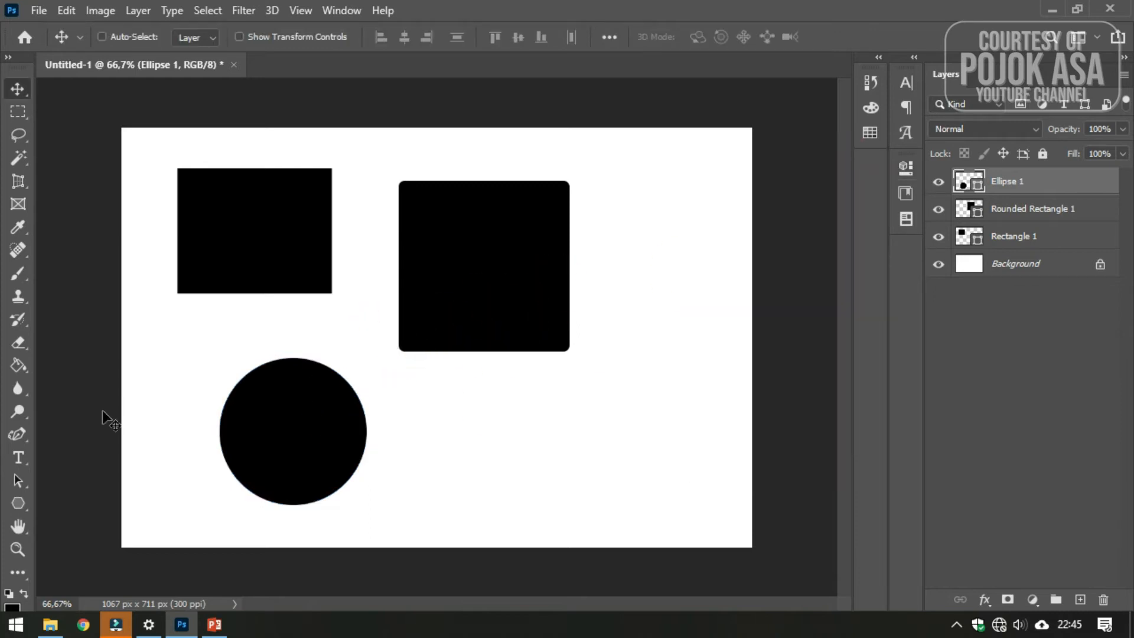
# Draw a five-sided polygon about 269 × 257 px overlapping the lower edge of the rounded square.
pyautogui.click(17, 504)
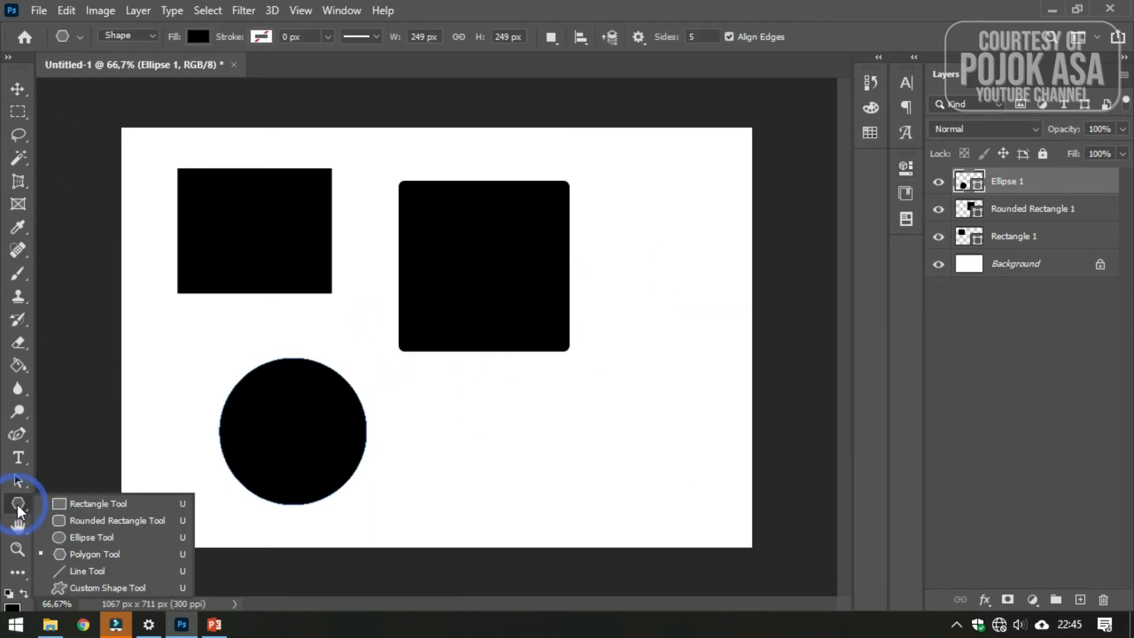
pyautogui.click(104, 551)
pyautogui.moveTo(537, 391); pyautogui.dragTo(587, 460)
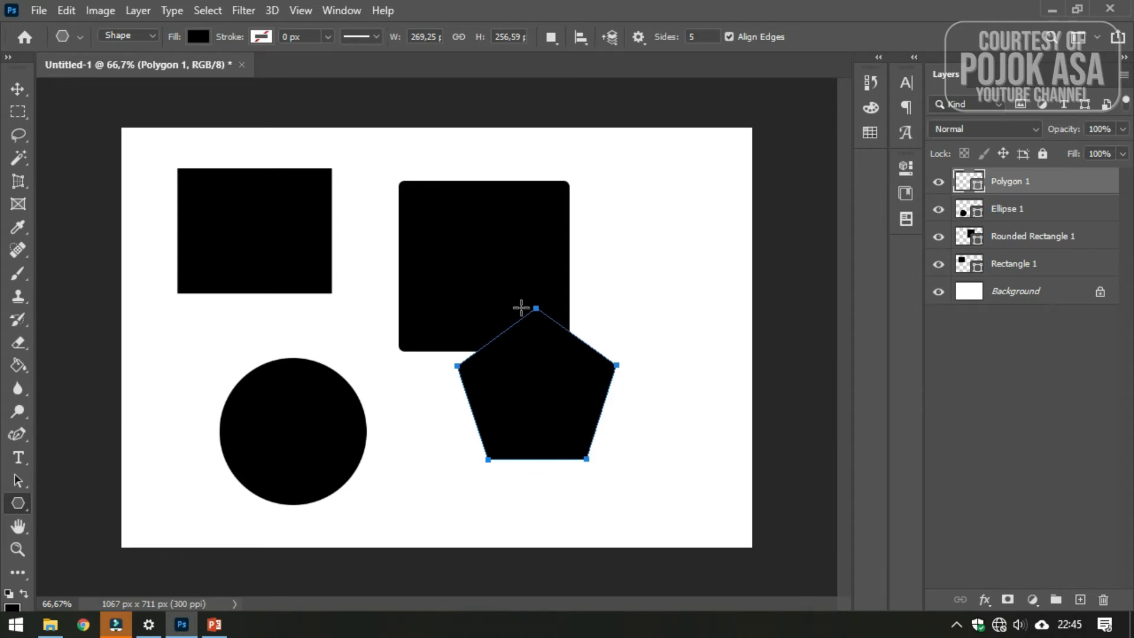
# Draw an eight-sided polygon about 225 px wide just right of the rounded square.
pyautogui.click(703, 36)
pyautogui.click(710, 34)
pyautogui.moveTo(638, 239); pyautogui.dragTo(669, 303)
# Set the polygon sides to 3 and draw a small triangle below the octagon.
pyautogui.click(662, 38)
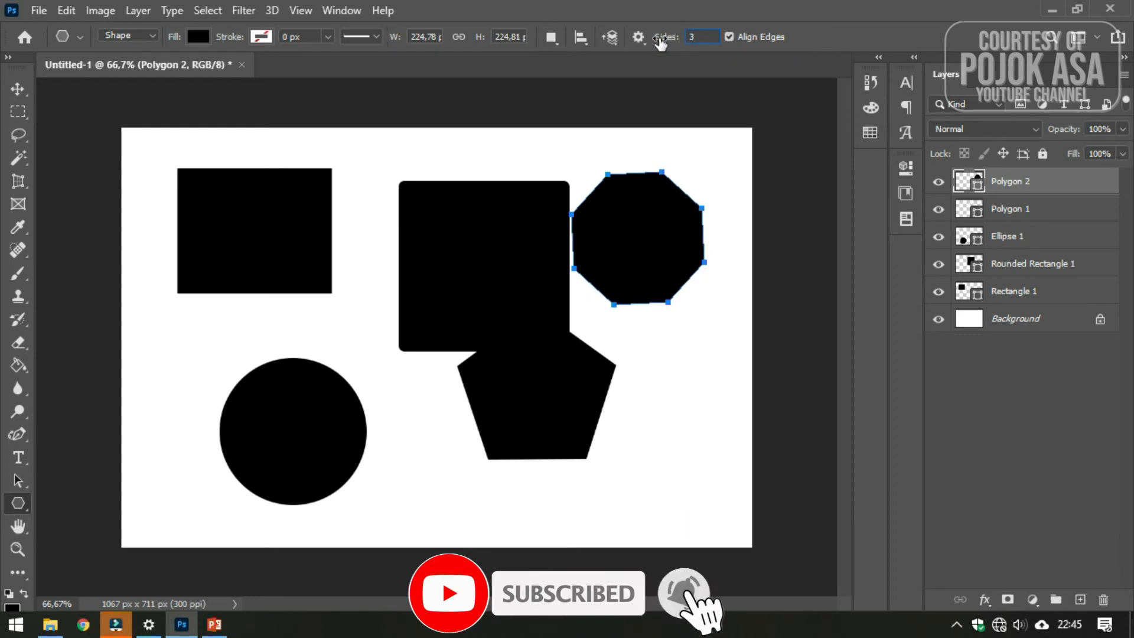
pyautogui.click(684, 36)
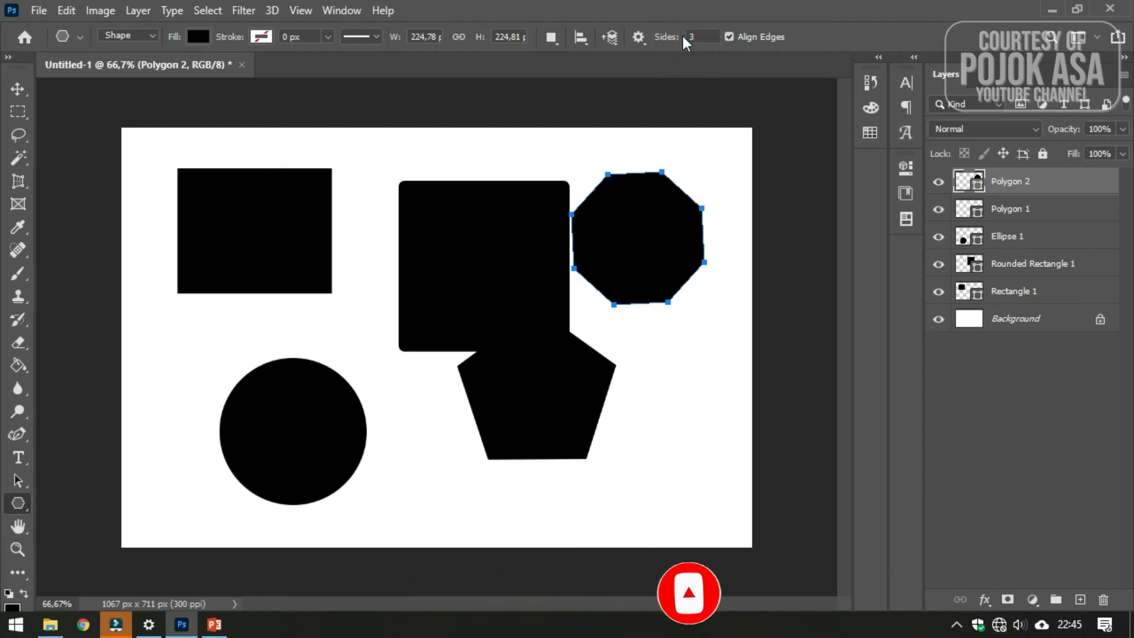
pyautogui.moveTo(654, 355); pyautogui.dragTo(695, 340)
# Move the pentagon down clear of the rounded square and shift the triangle slightly downward.
pyautogui.click(18, 89)
pyautogui.click(590, 400)
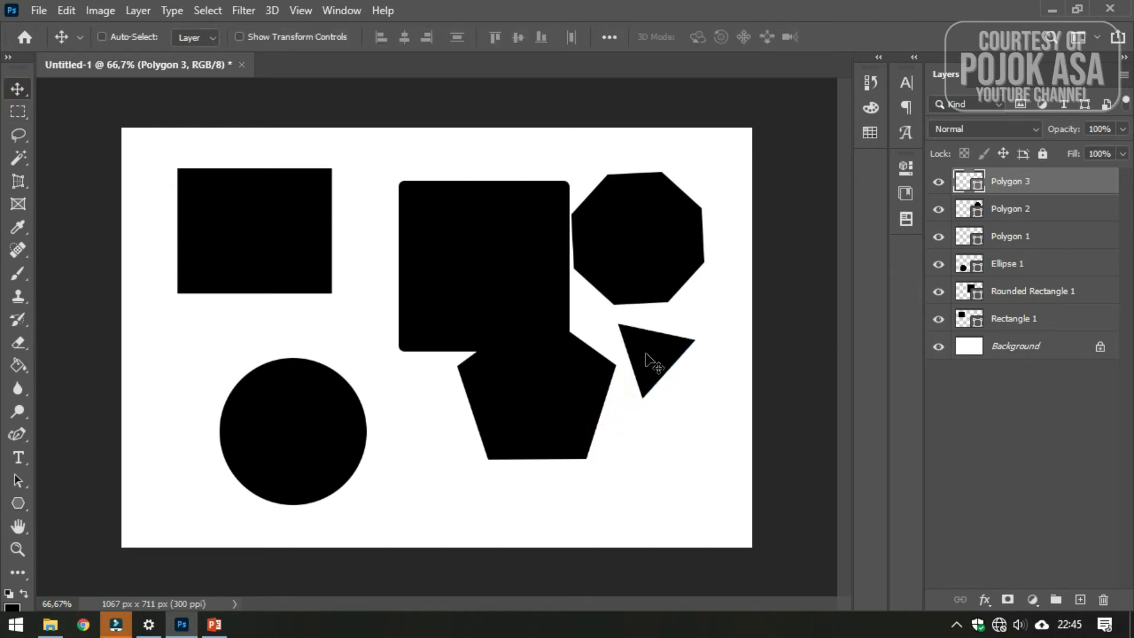
pyautogui.moveTo(539, 391); pyautogui.dragTo(518, 442)
pyautogui.moveTo(650, 356); pyautogui.dragTo(646, 366)
pyautogui.moveTo(656, 218)
pyautogui.mouseDown()
pyautogui.moveTo(666, 208)
pyautogui.moveTo(654, 218)
pyautogui.mouseUp()
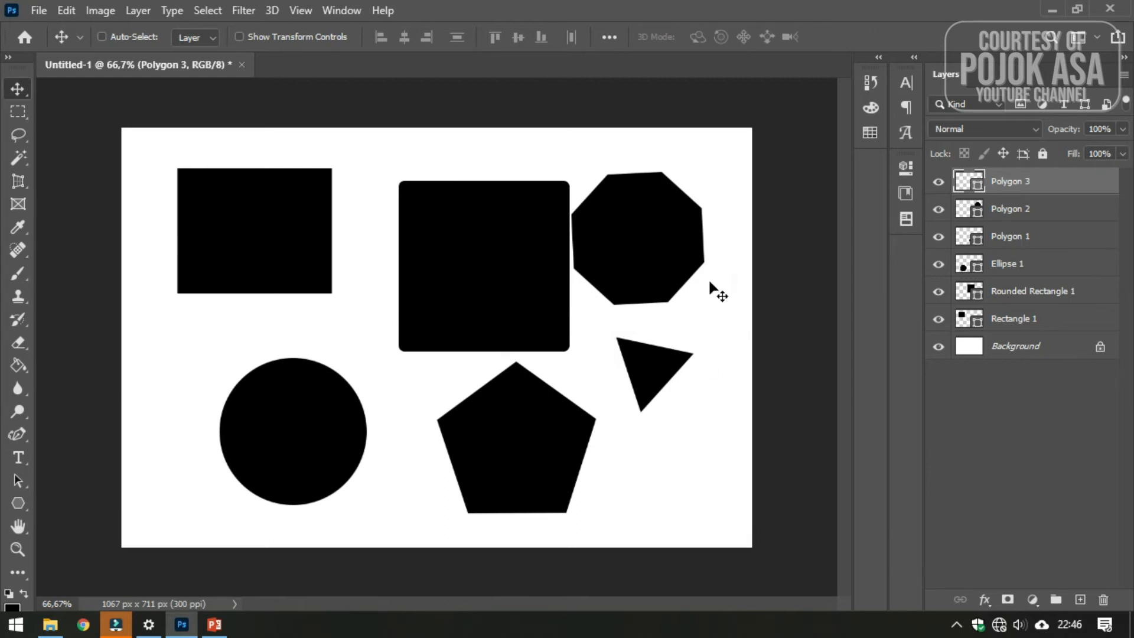
# Move the octagon to about 36 px from the canvas's top edge and 33 px from its right edge.
pyautogui.click(1046, 213)
pyautogui.click(1033, 235)
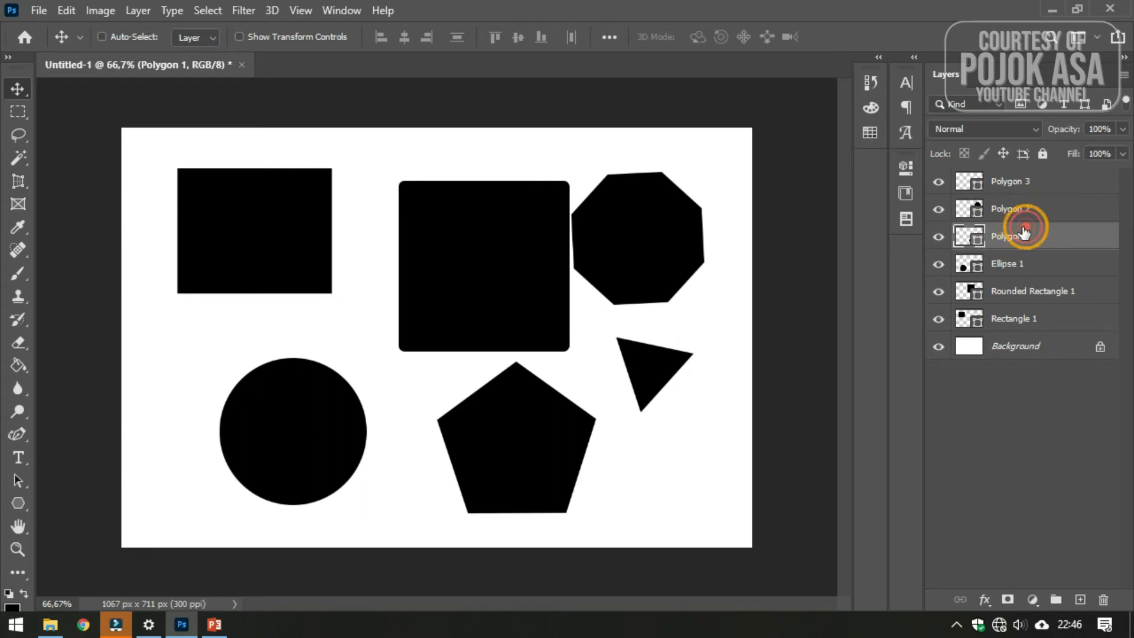
pyautogui.click(1016, 264)
pyautogui.click(437, 208)
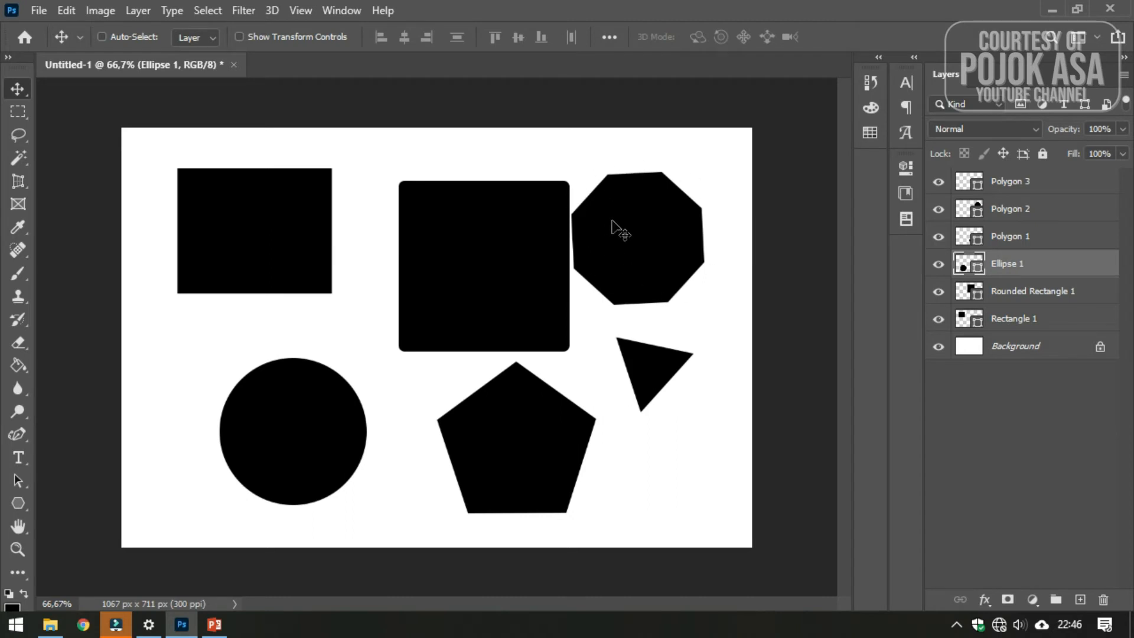
pyautogui.press('ctrl')
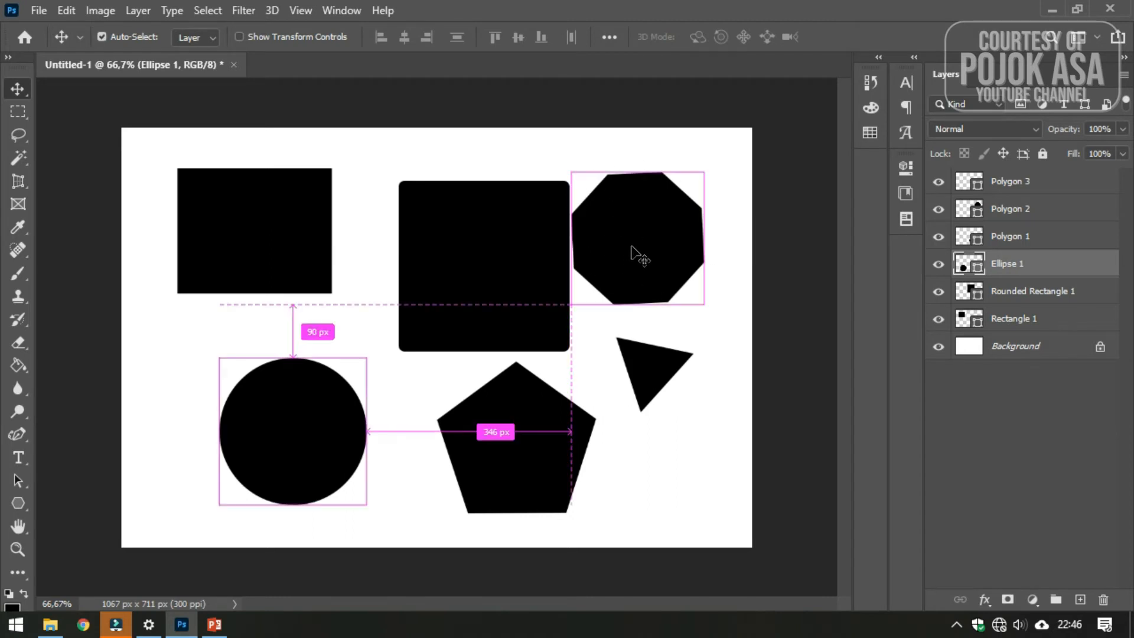
pyautogui.moveTo(651, 218); pyautogui.dragTo(665, 193)
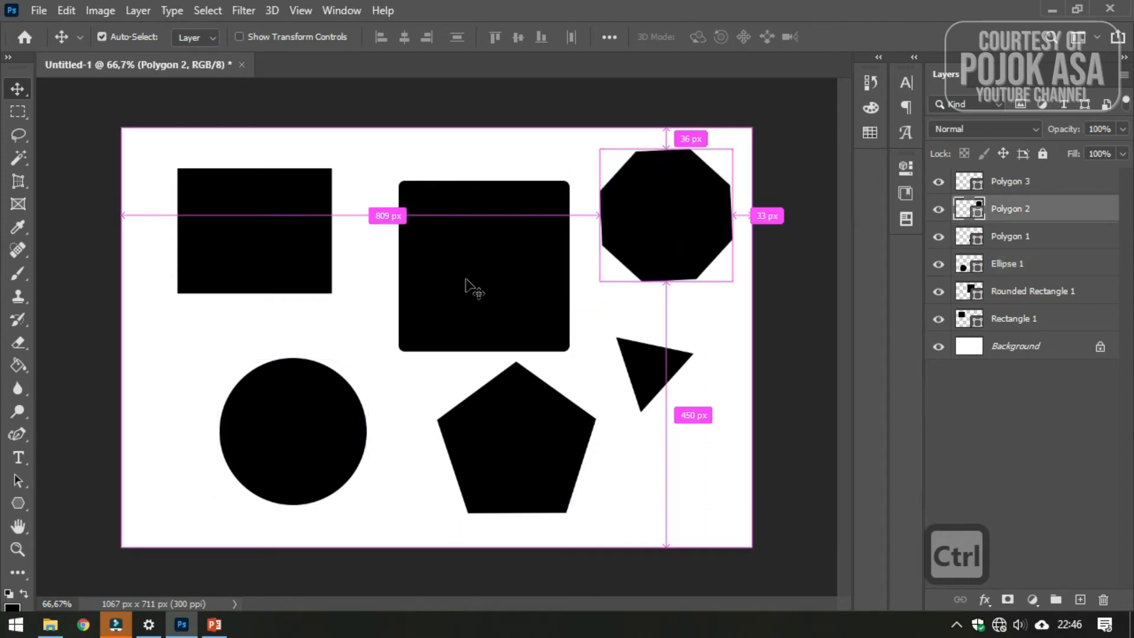
# Move the rectangle slightly up and left, and shift the rounded square up and left toward it.
pyautogui.moveTo(271, 195)
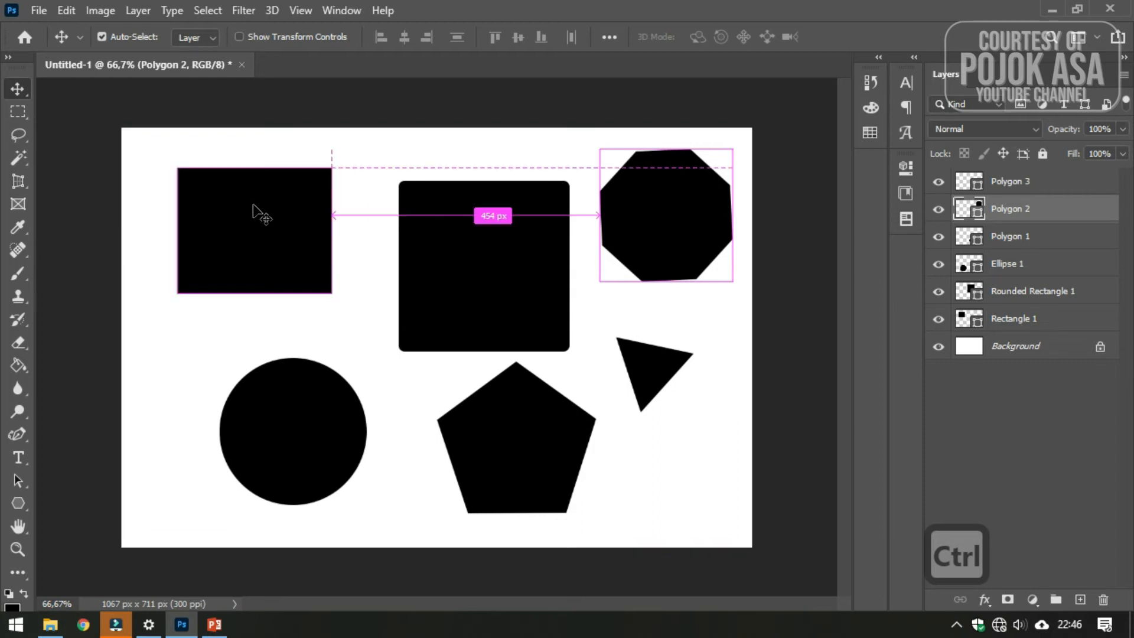
pyautogui.moveTo(260, 213)
pyautogui.mouseDown()
pyautogui.moveTo(235, 195)
pyautogui.moveTo(242, 206)
pyautogui.mouseUp()
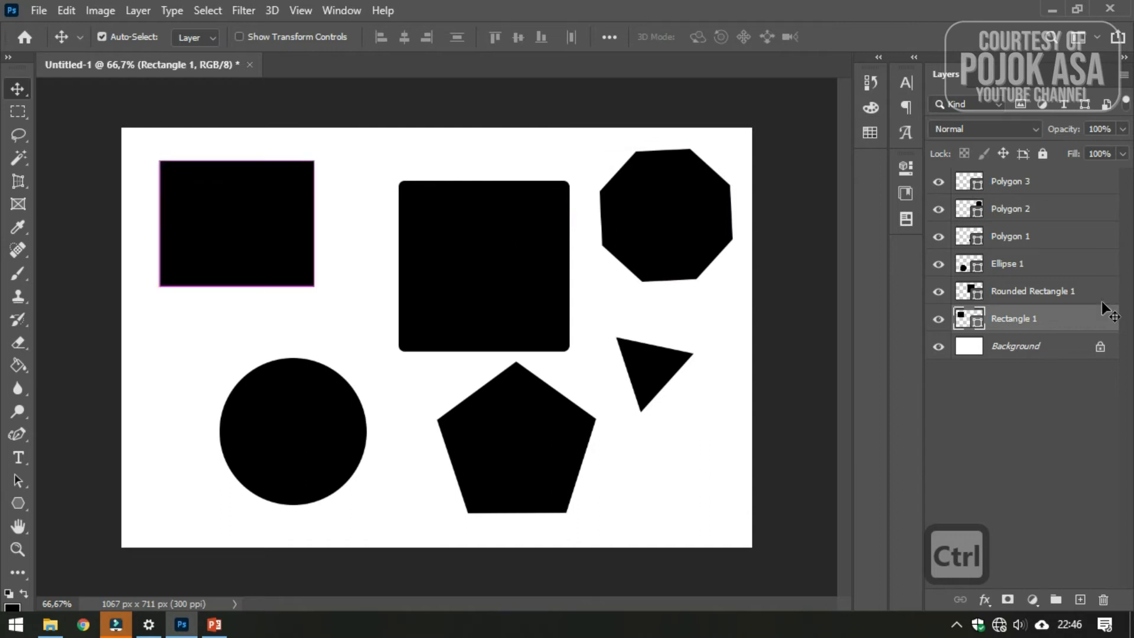
pyautogui.click(1007, 210)
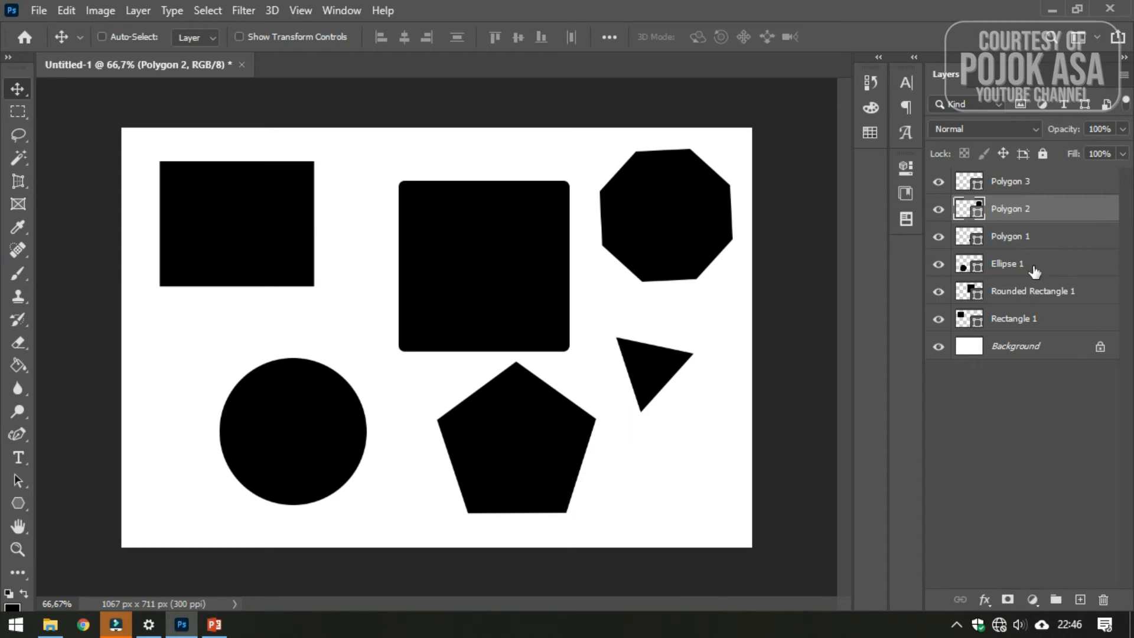
pyautogui.moveTo(493, 258); pyautogui.dragTo(463, 243)
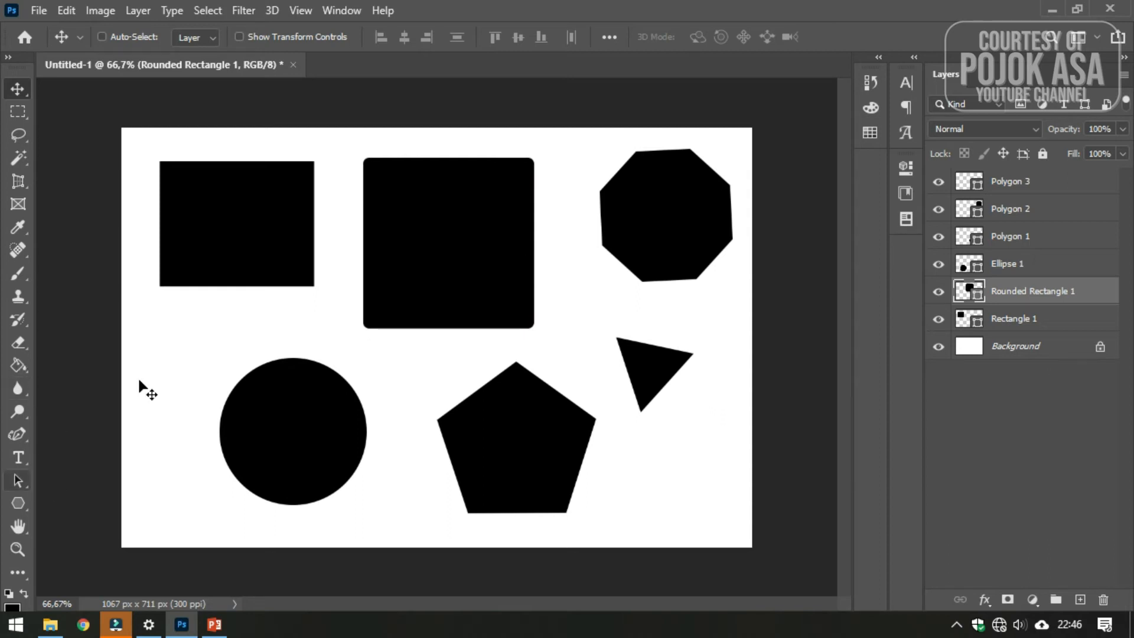
pyautogui.click(1011, 190)
pyautogui.click(183, 339)
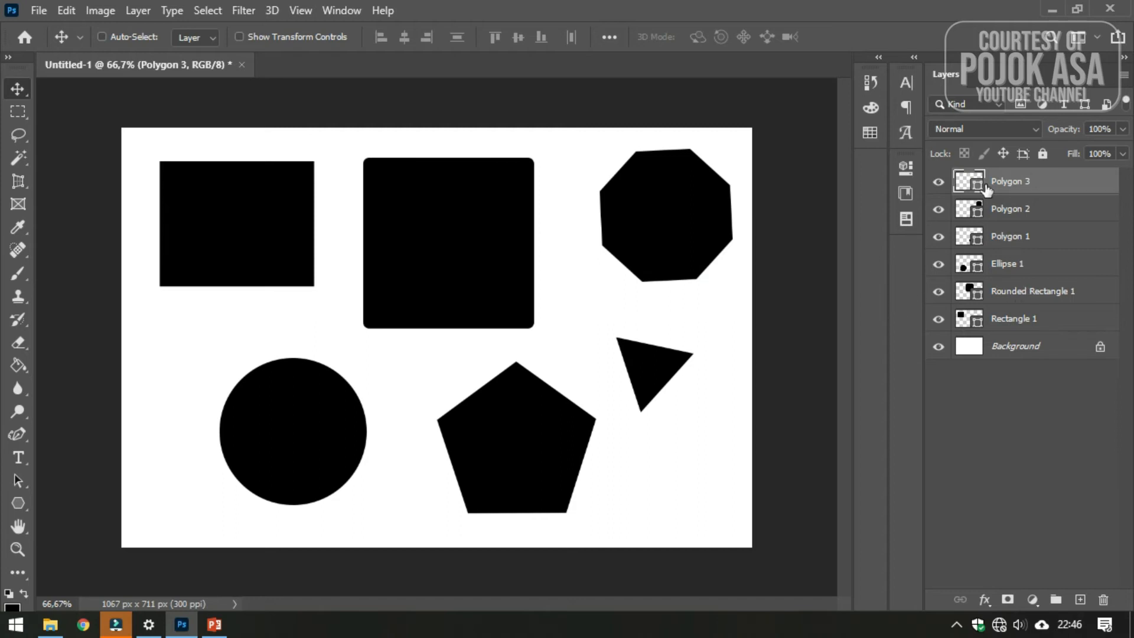
pyautogui.keyDown('ctrl'); pyautogui.click(1022, 216); pyautogui.keyUp('ctrl')
pyautogui.keyDown('ctrl'); pyautogui.click(1028, 239); pyautogui.keyUp('ctrl')
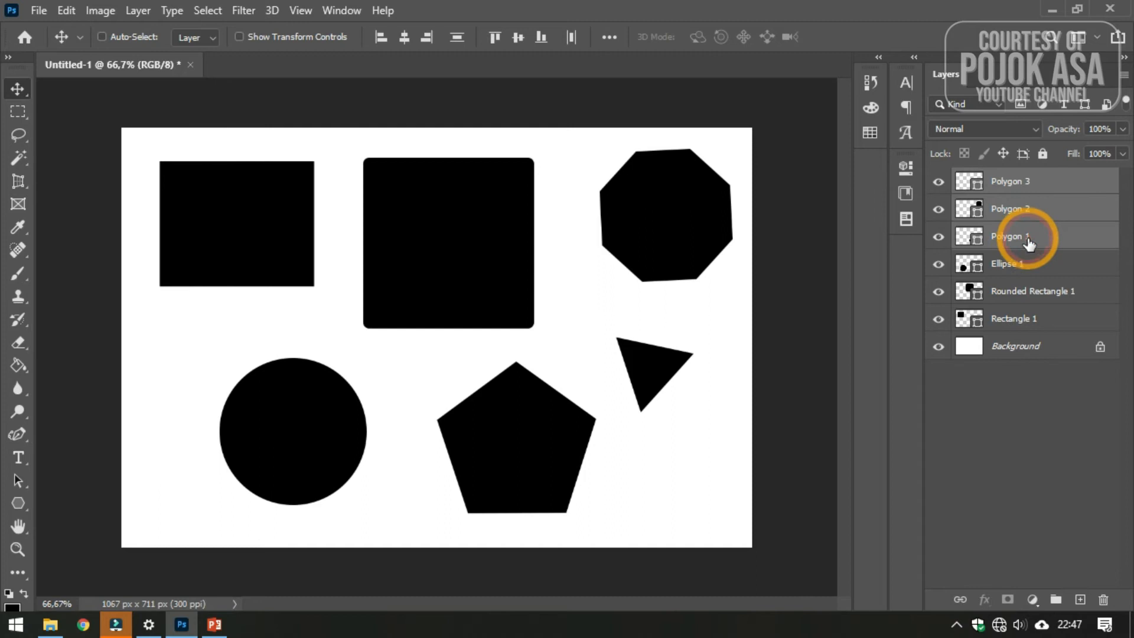
pyautogui.click(1067, 436)
# Delete the triangle's layer, Polygon 3.
pyautogui.click(1018, 188)
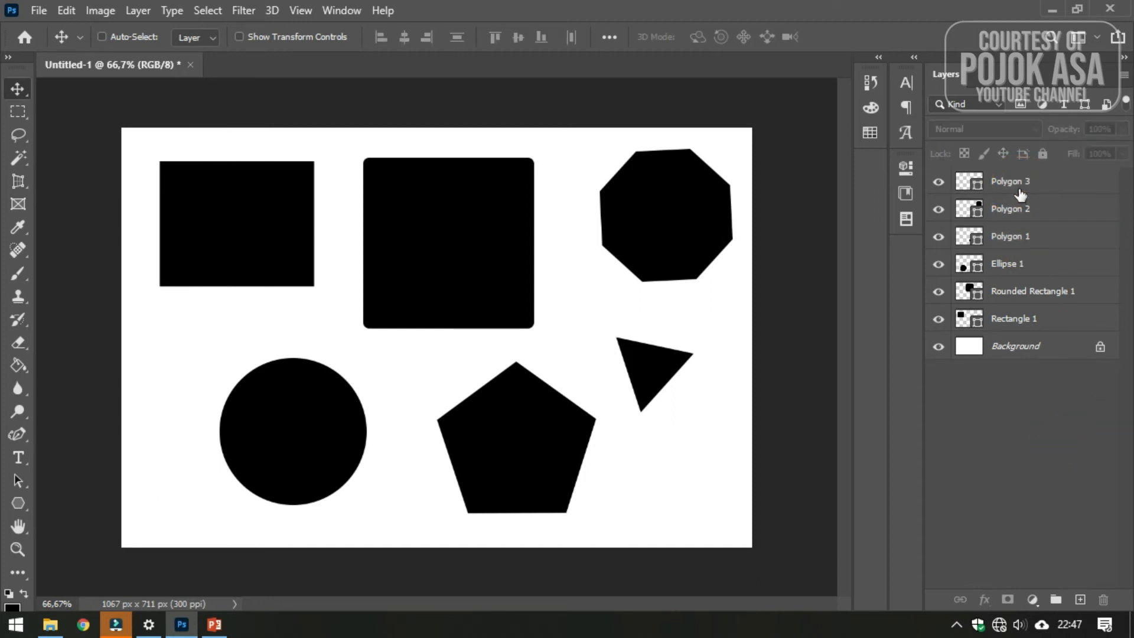
pyautogui.rightClick(1018, 187)
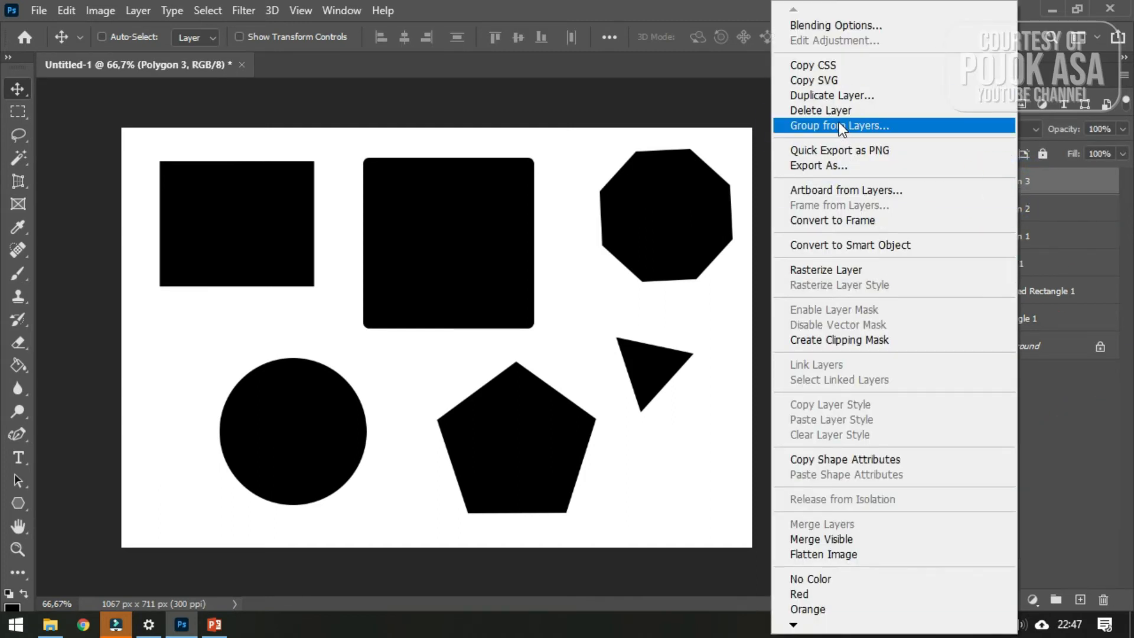
pyautogui.click(1065, 410)
pyautogui.click(1031, 189)
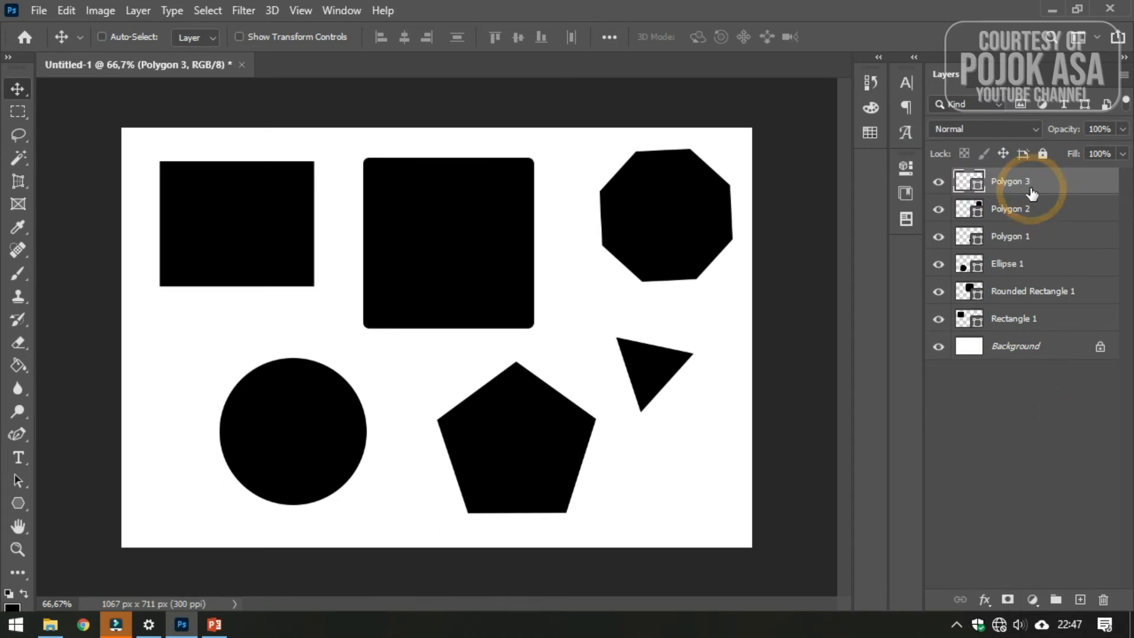
pyautogui.press('Delete')
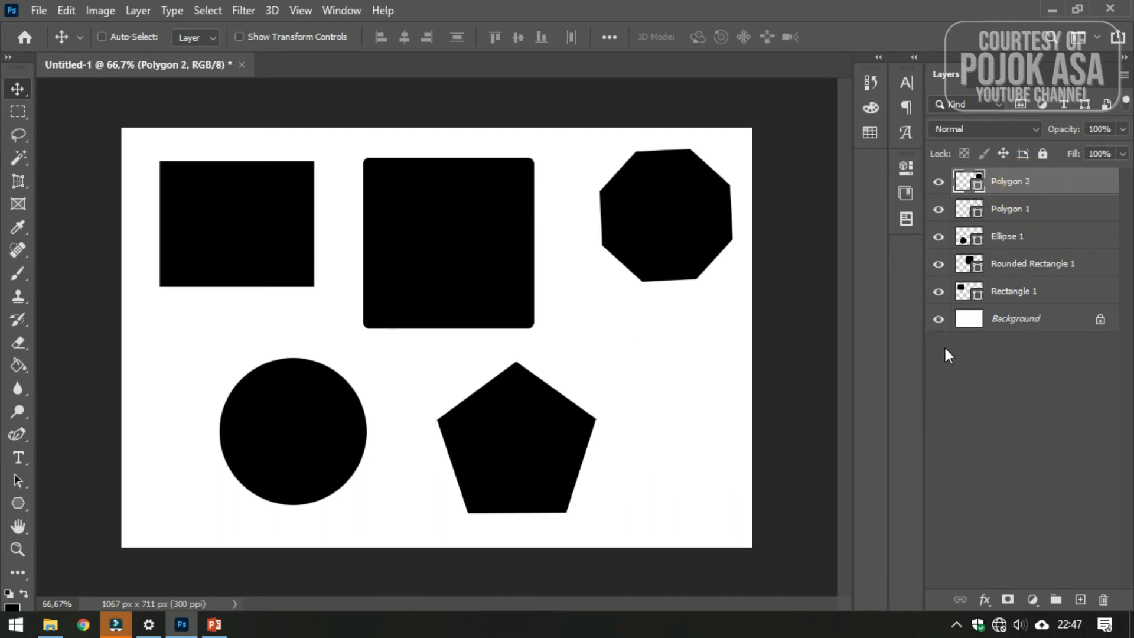
# Delete the octagon, pentagon, circle, rounded square and rectangle layers, leaving only the Background.
pyautogui.click(1018, 184)
pyautogui.keyDown('shift'); pyautogui.click(1029, 218); pyautogui.keyUp('shift')
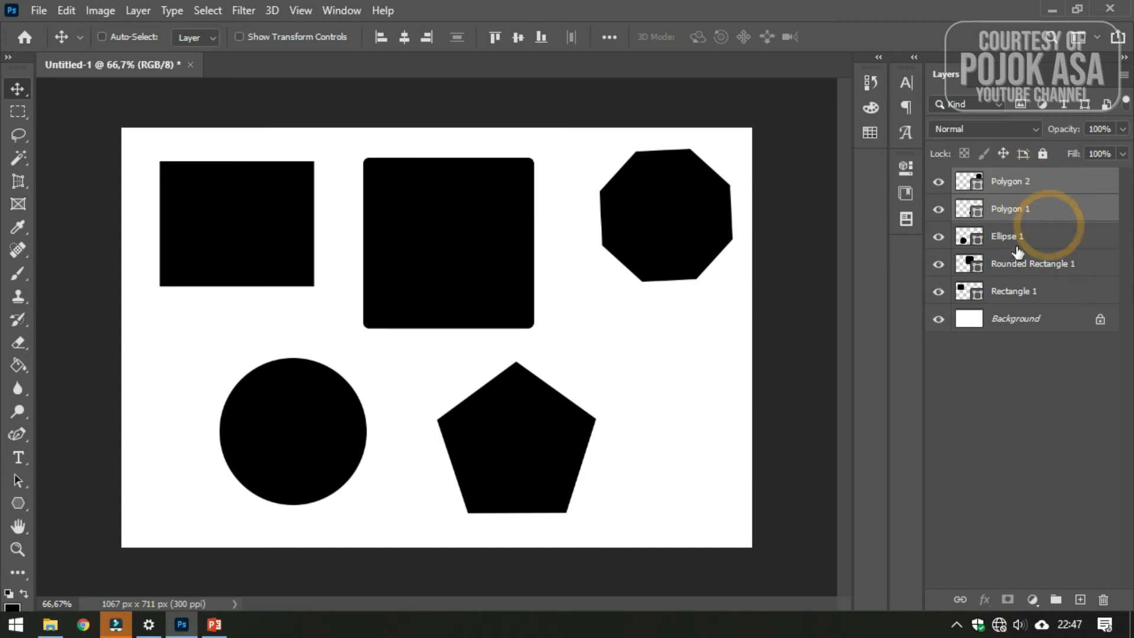
pyautogui.press('Delete')
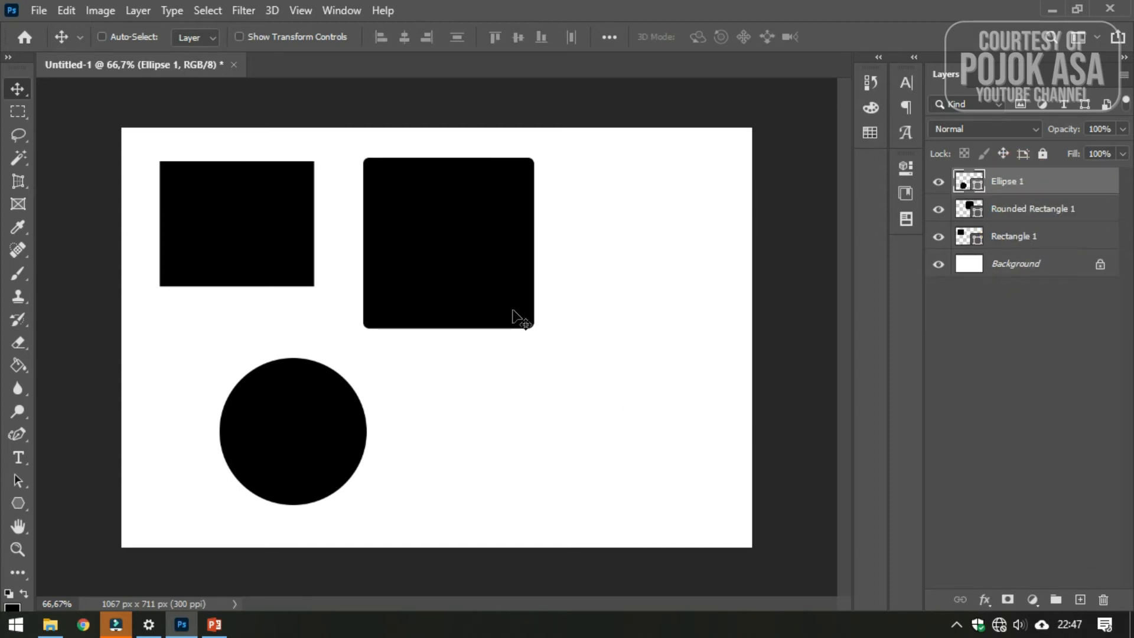
pyautogui.keyDown('shift'); pyautogui.click(1041, 210); pyautogui.keyUp('shift')
pyautogui.press('Delete')
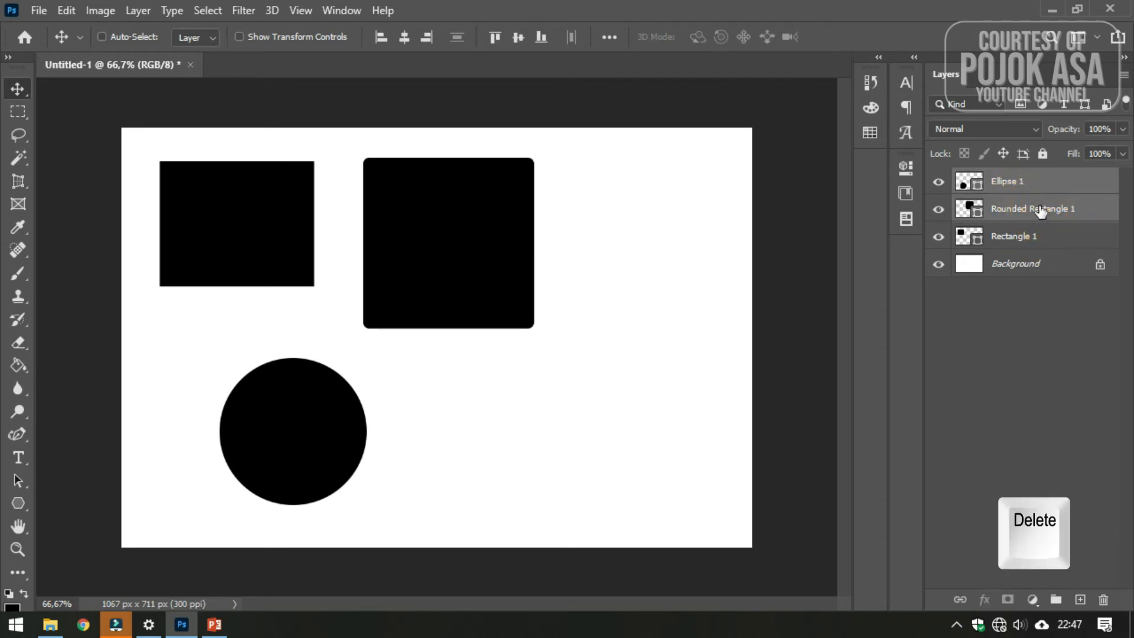
pyautogui.click(1016, 183)
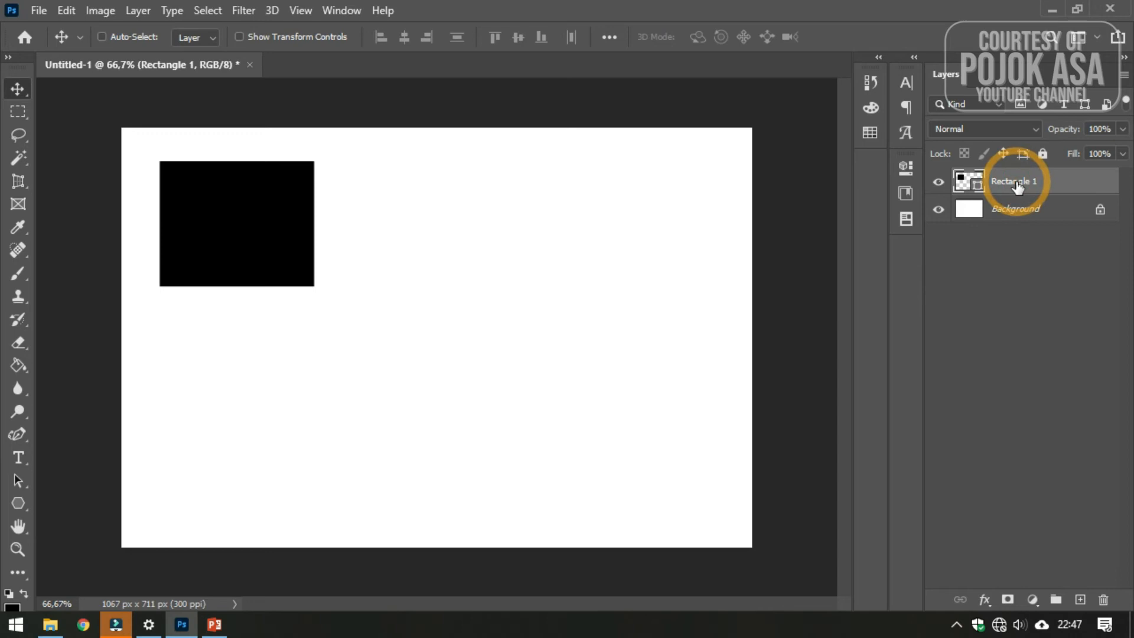
pyautogui.press('Delete')
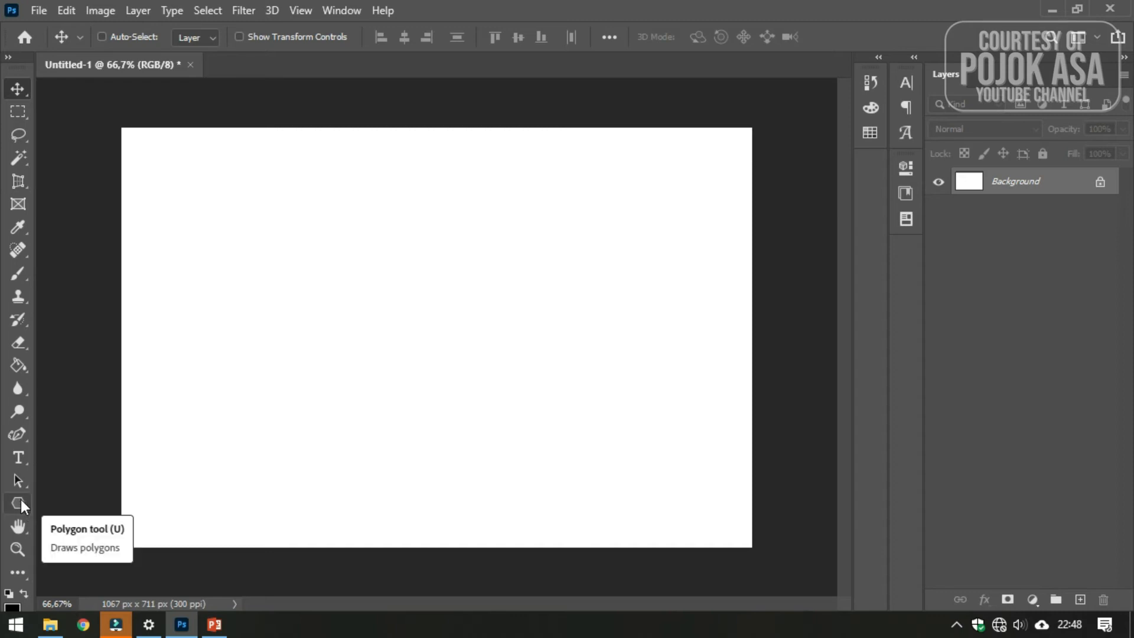
# Switch to the PowerPoint slide describing the shape tools to review it, and return to Photoshop.
pyautogui.click(214, 624)
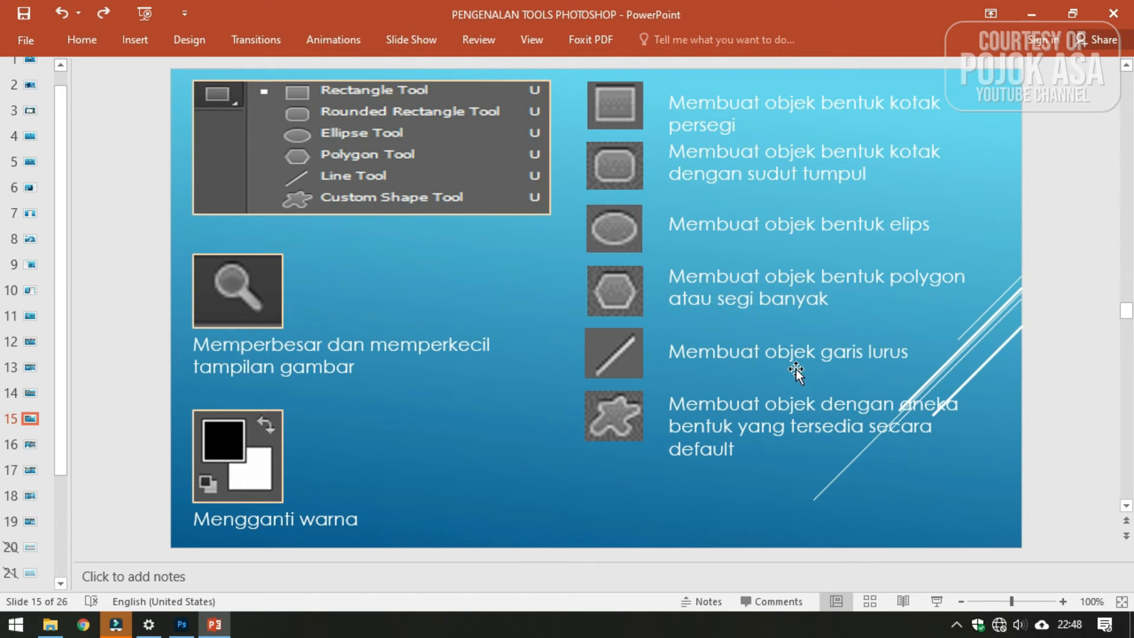
pyautogui.hotkey('alt', 'Tab')
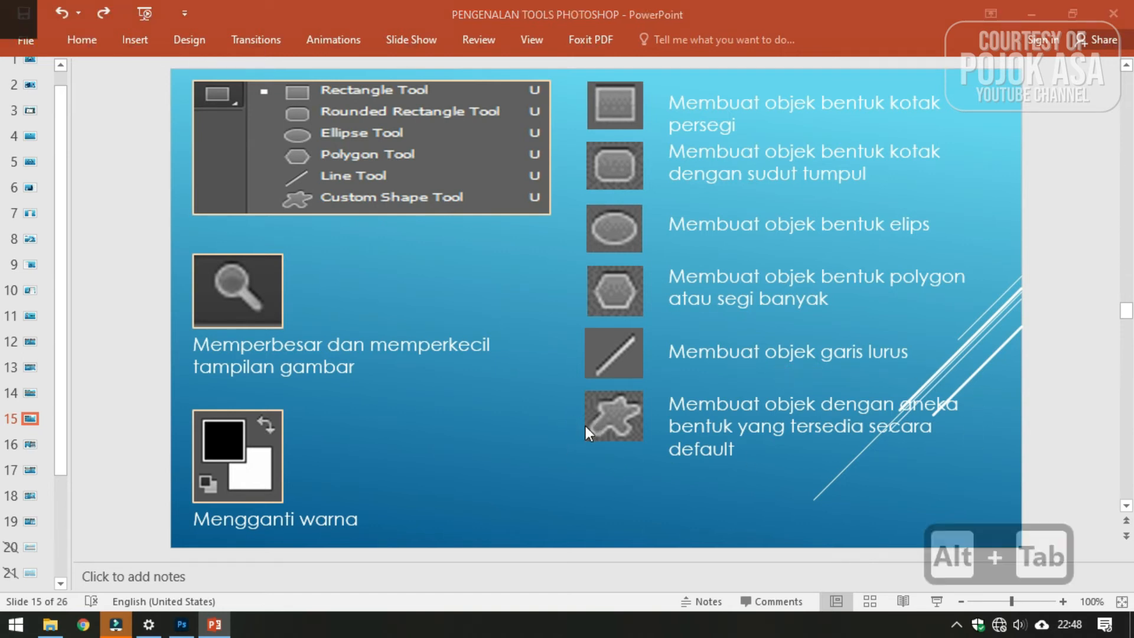
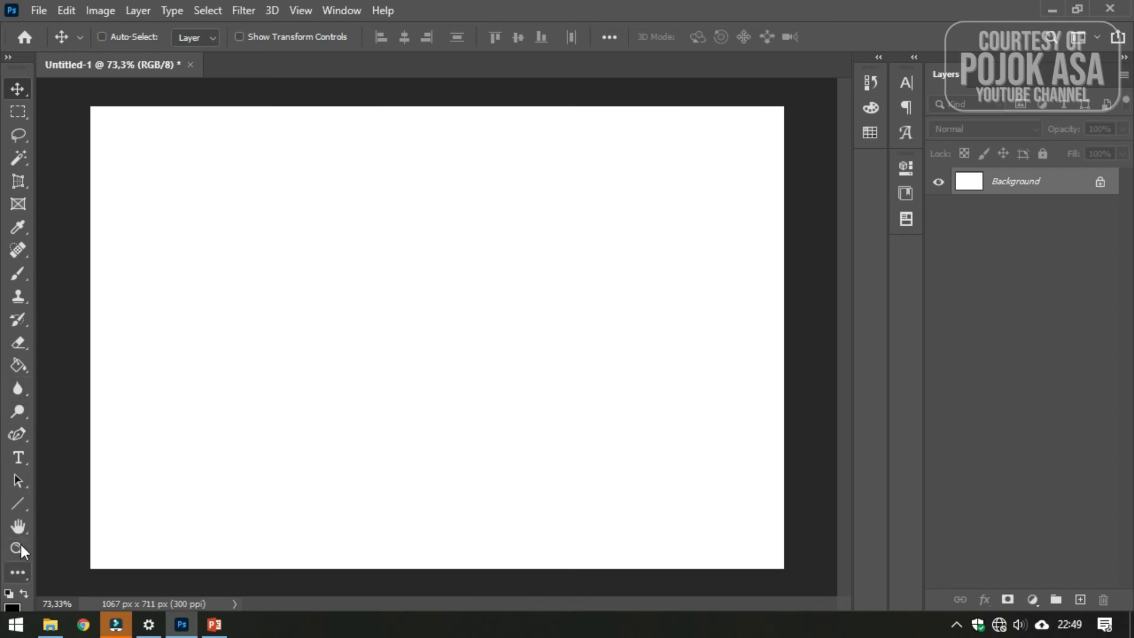
# Activate the Custom Shape Tool, checking its description on the PowerPoint slide before returning to Photoshop.
pyautogui.click(16, 505)
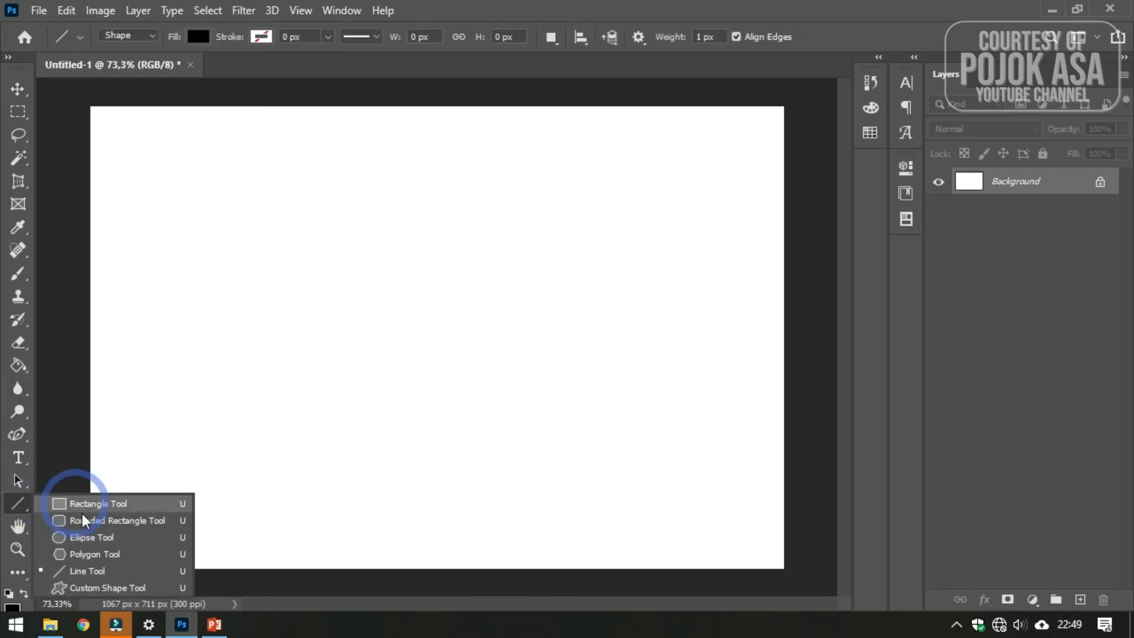
pyautogui.click(96, 589)
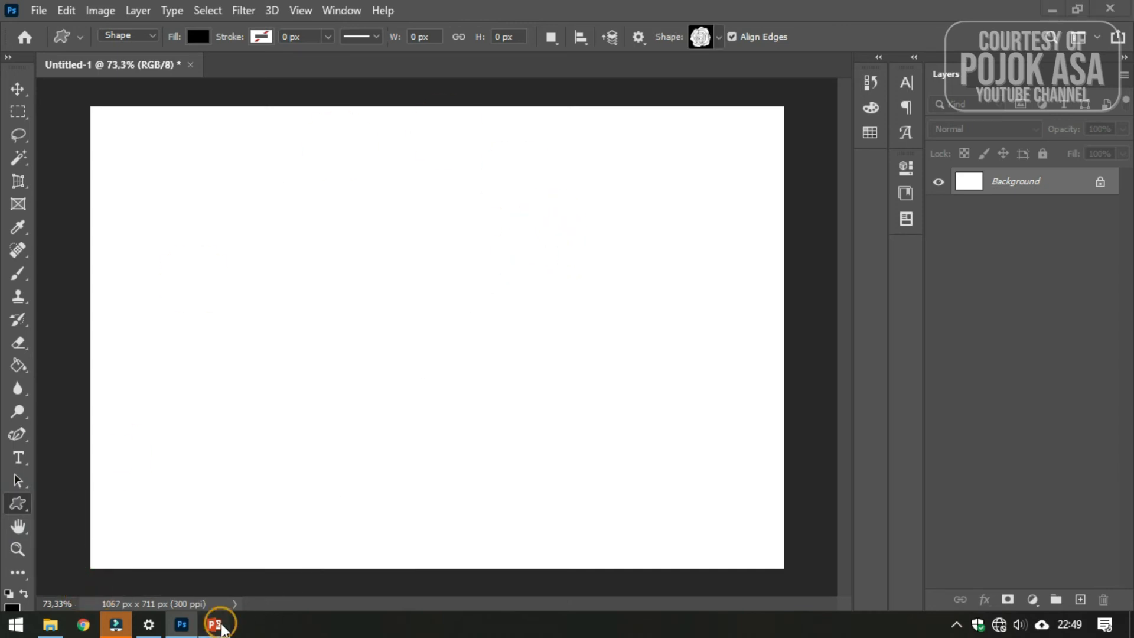
pyautogui.click(216, 621)
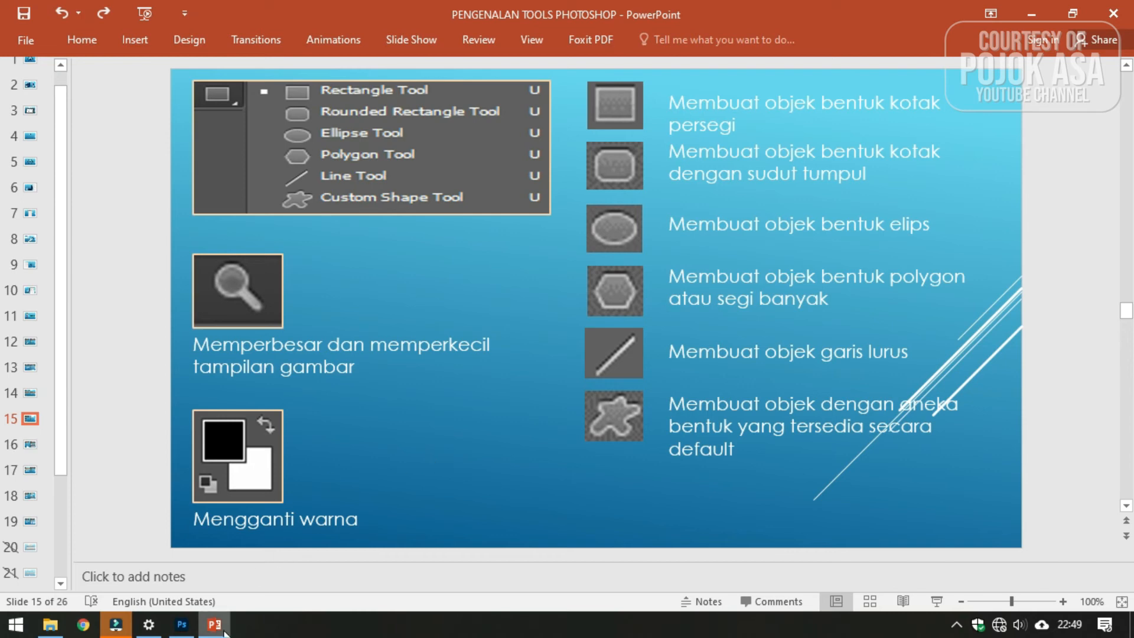
pyautogui.click(181, 624)
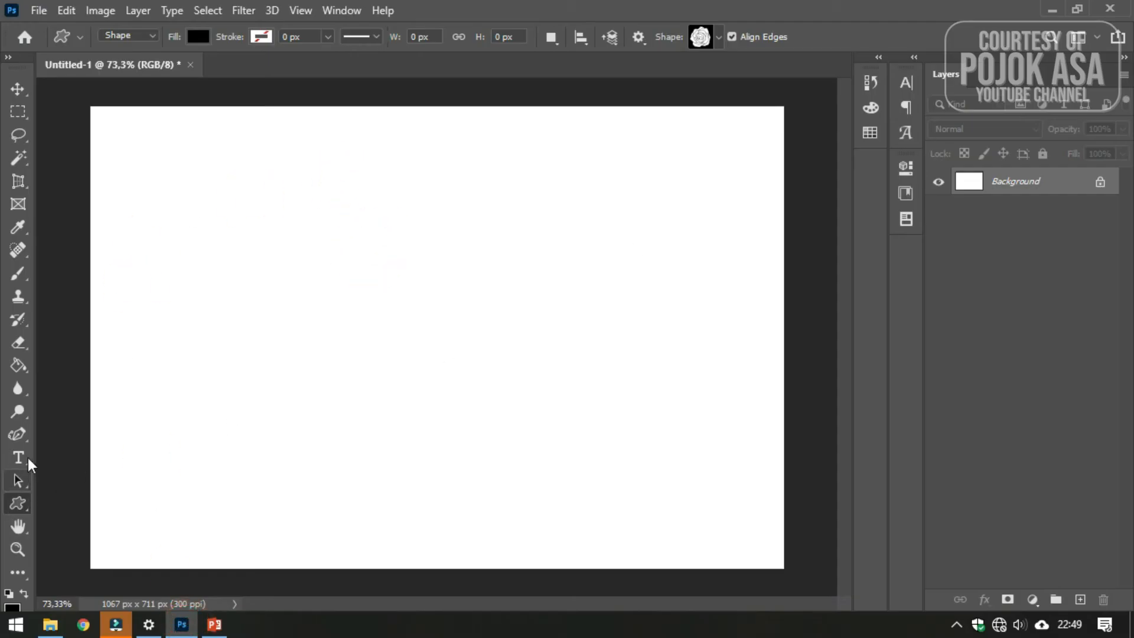
pyautogui.click(22, 508)
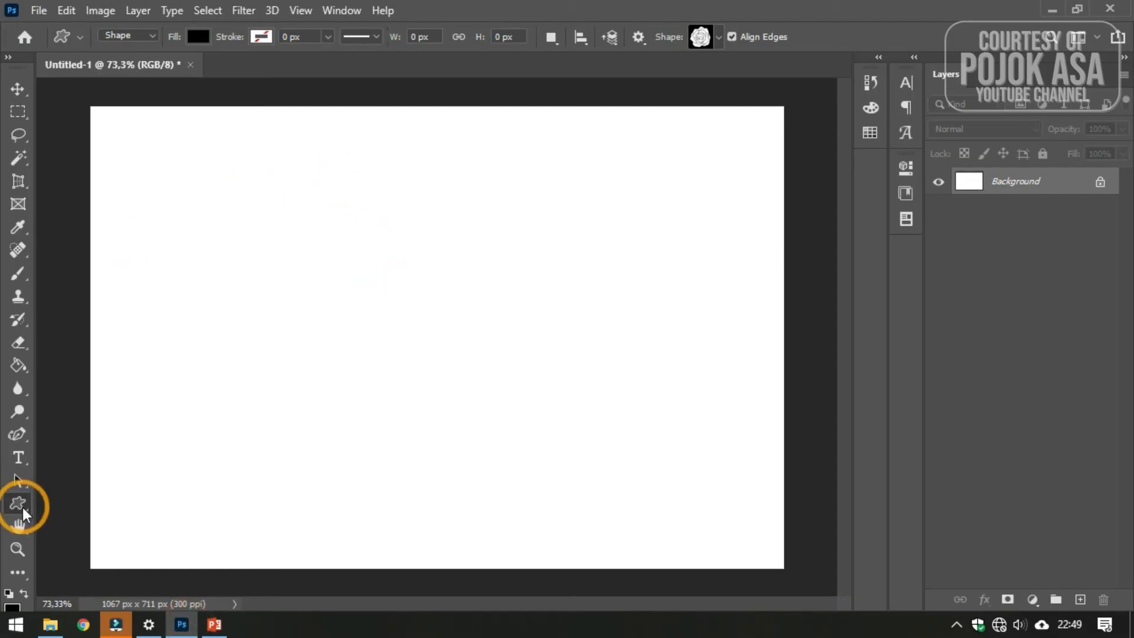
# Choose the first tree in the Leaf Trees shape group and draw it about 392 px wide and tall.
pyautogui.click(719, 37)
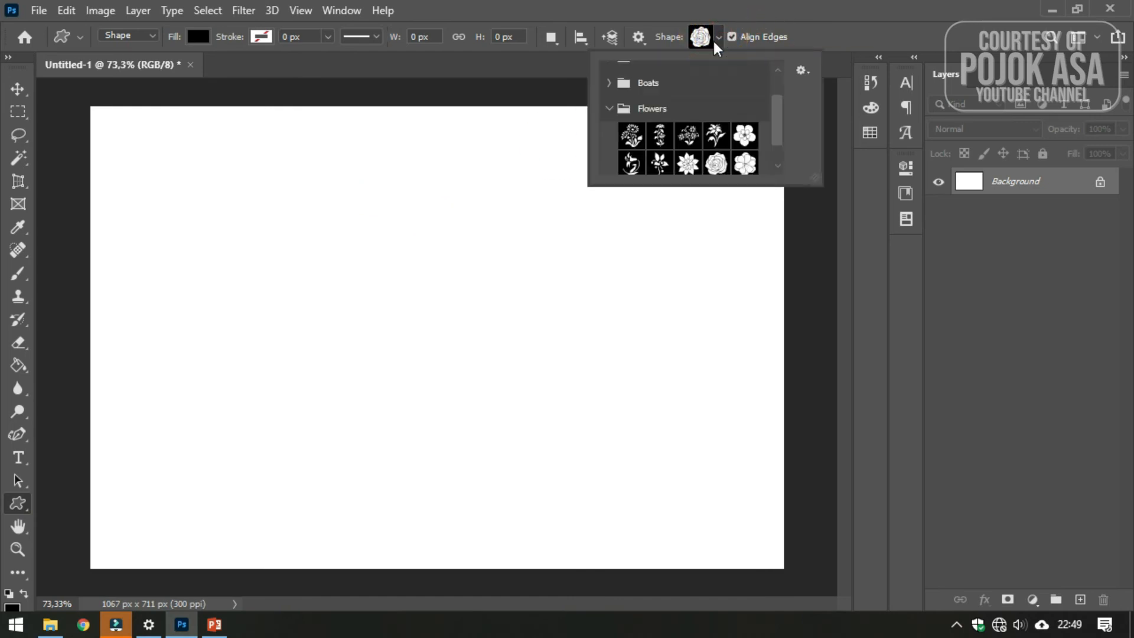
pyautogui.moveTo(777, 121); pyautogui.dragTo(778, 71)
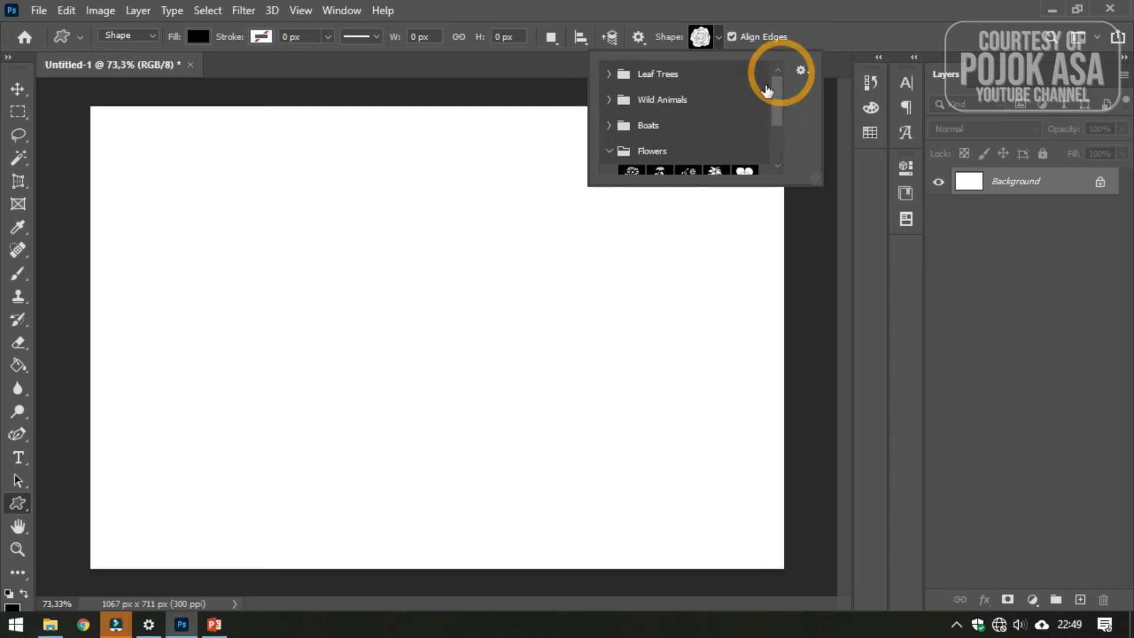
pyautogui.click(606, 149)
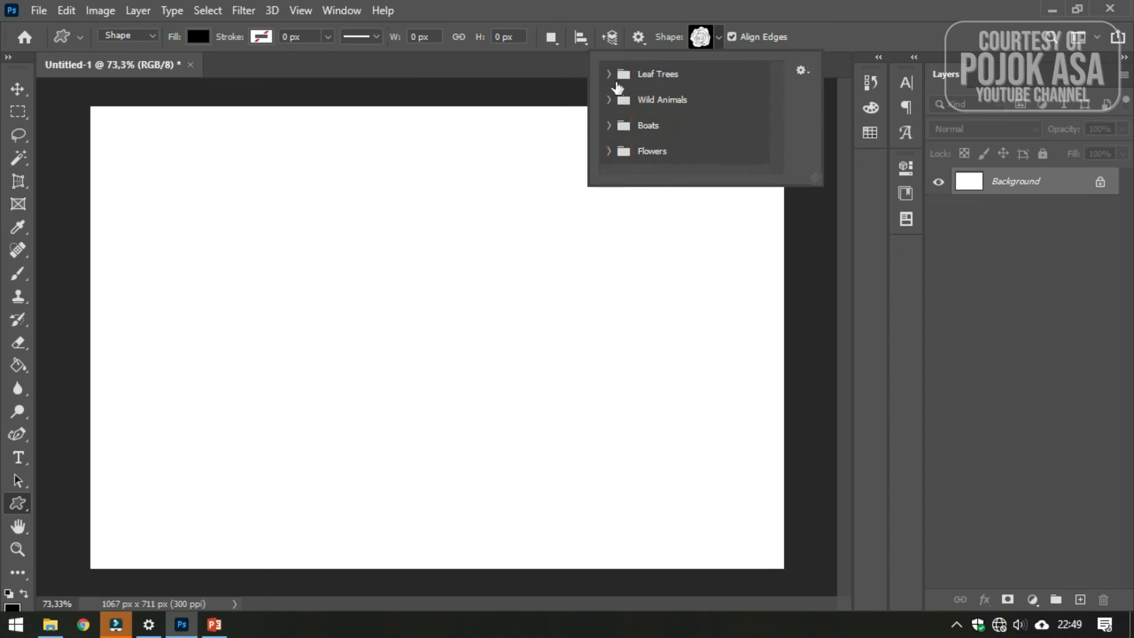
pyautogui.click(611, 74)
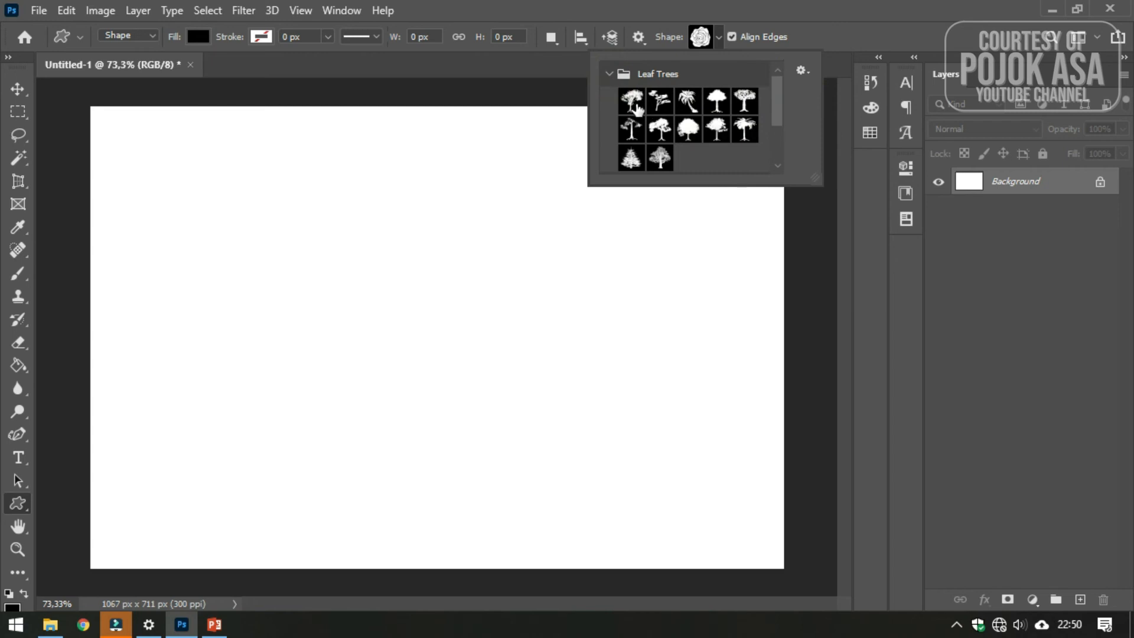
pyautogui.click(632, 101)
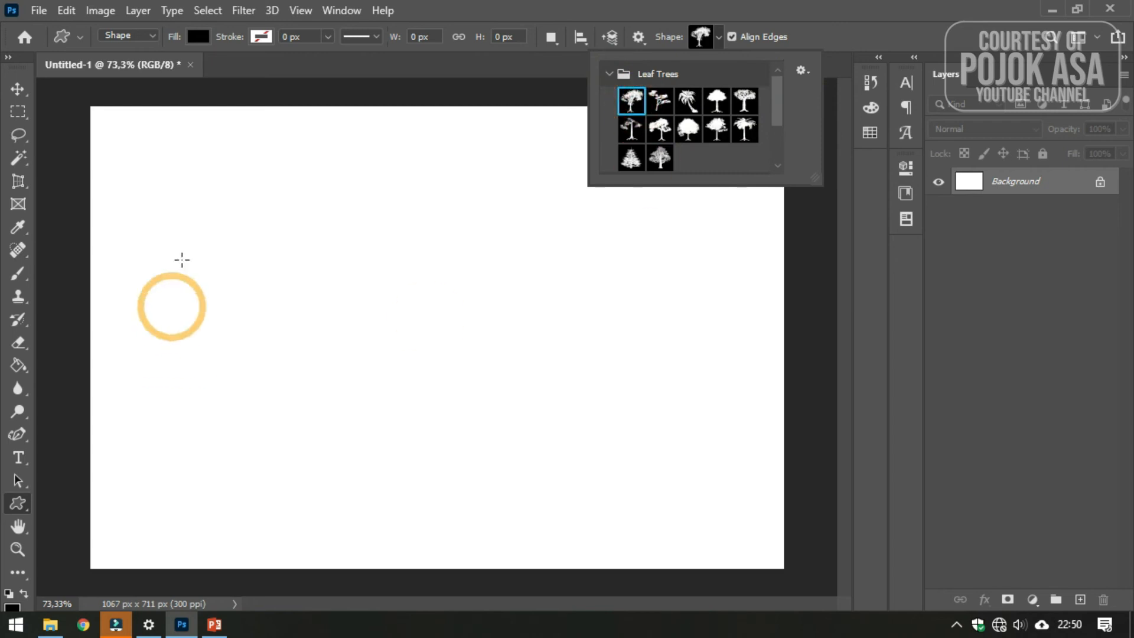
pyautogui.click(231, 210)
pyautogui.moveTo(298, 294); pyautogui.dragTo(484, 485)
# Move the tree up and left into the upper-left part of the canvas.
pyautogui.click(18, 89)
pyautogui.click(381, 304)
pyautogui.moveTo(391, 312); pyautogui.dragTo(302, 246)
# Choose the first flower in the Flowers custom shape group and draw it beside the tree, about 367 by 399 px.
pyautogui.press('u')
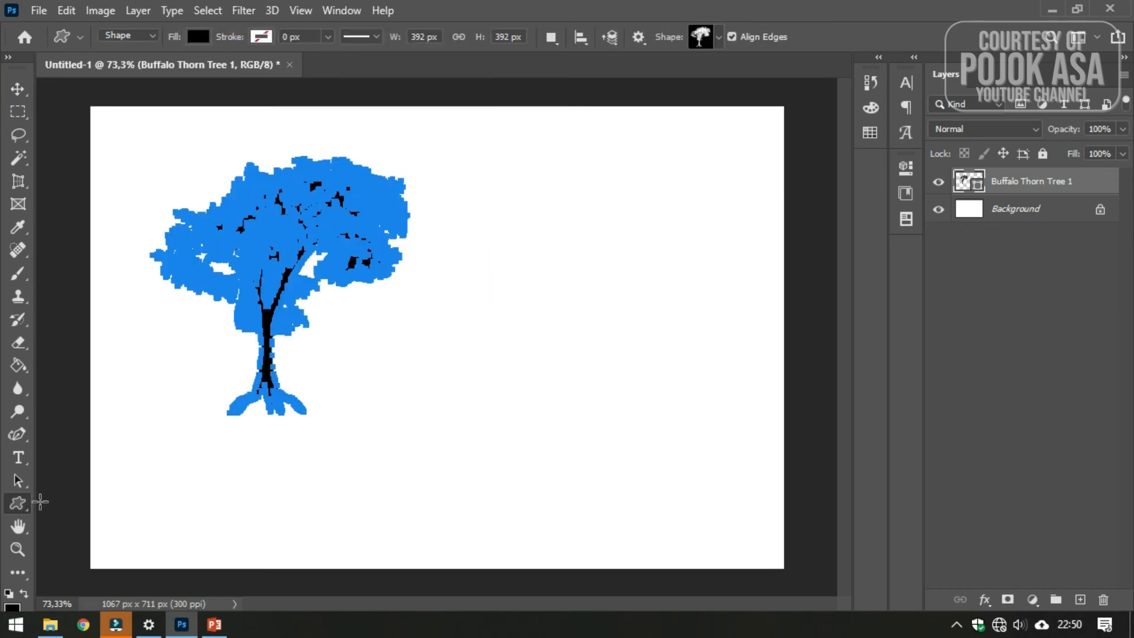
pyautogui.click(23, 508)
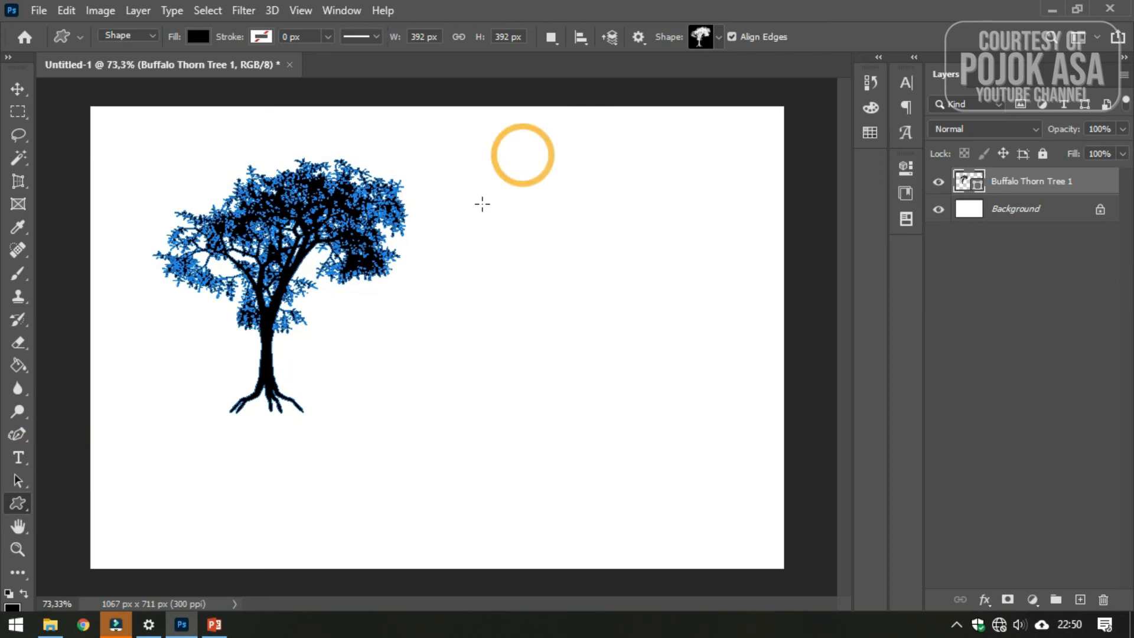
pyautogui.click(719, 38)
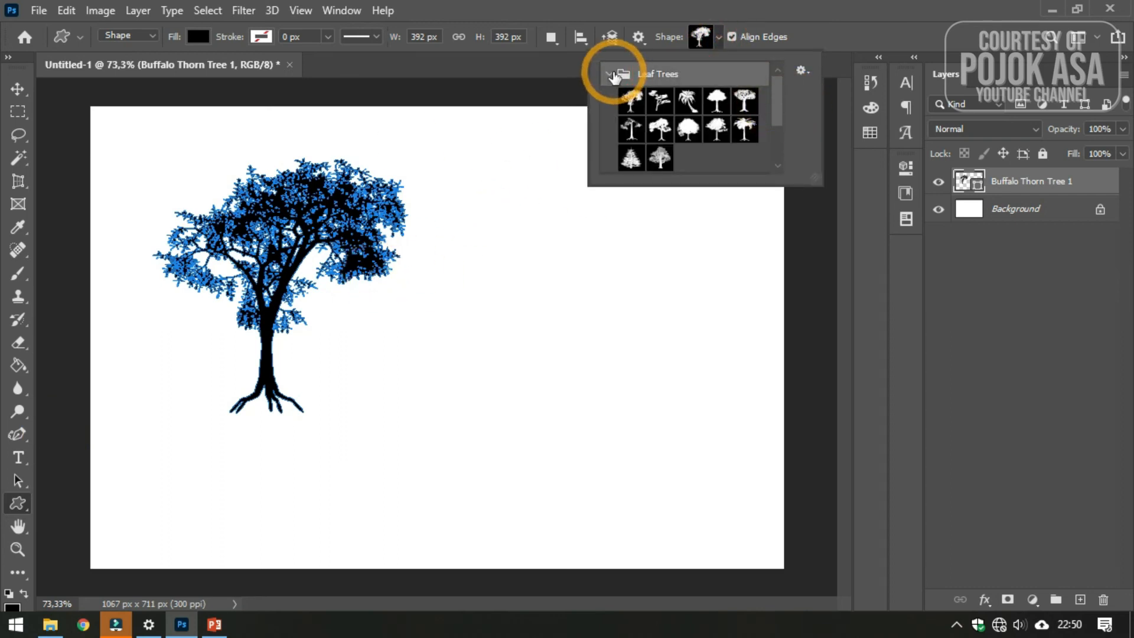
pyautogui.click(614, 72)
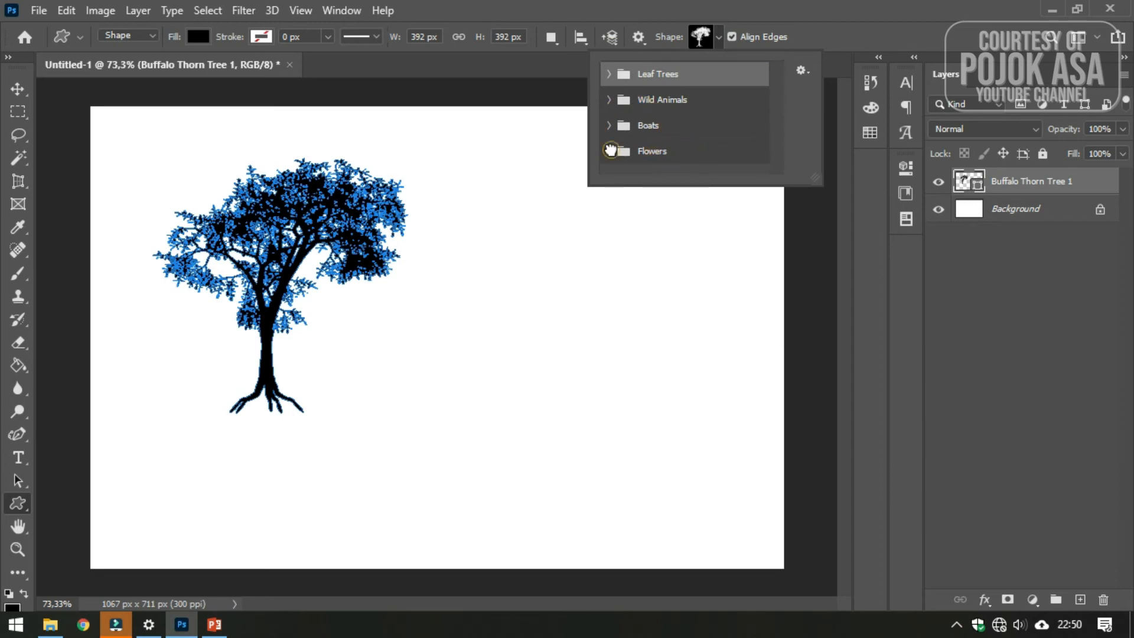
pyautogui.click(610, 150)
pyautogui.moveTo(780, 122); pyautogui.dragTo(752, 185)
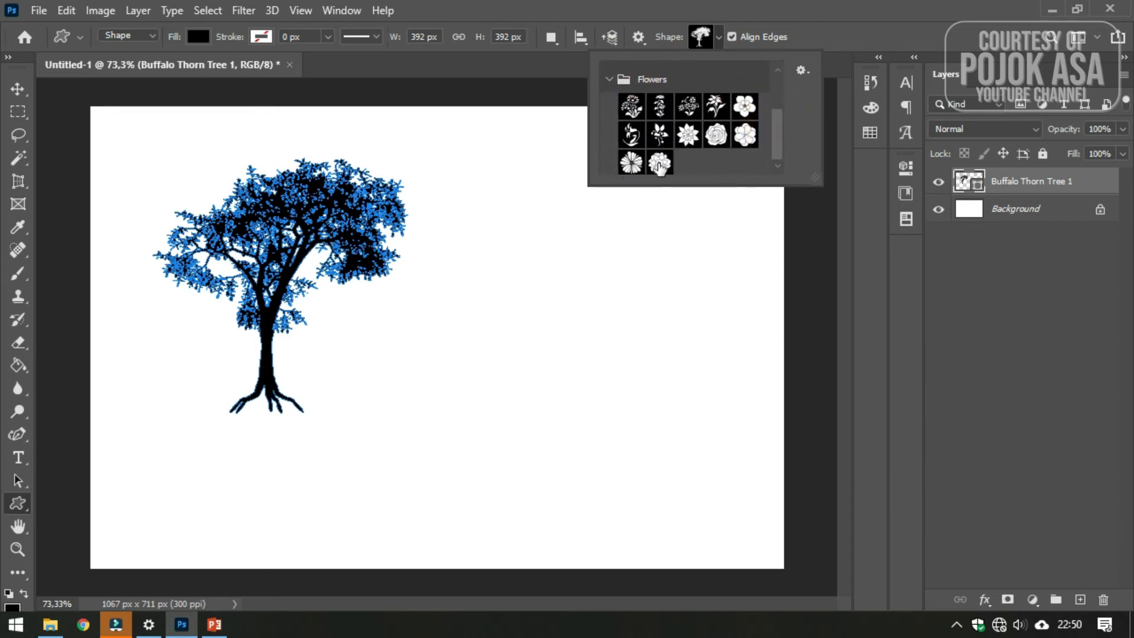
pyautogui.click(632, 106)
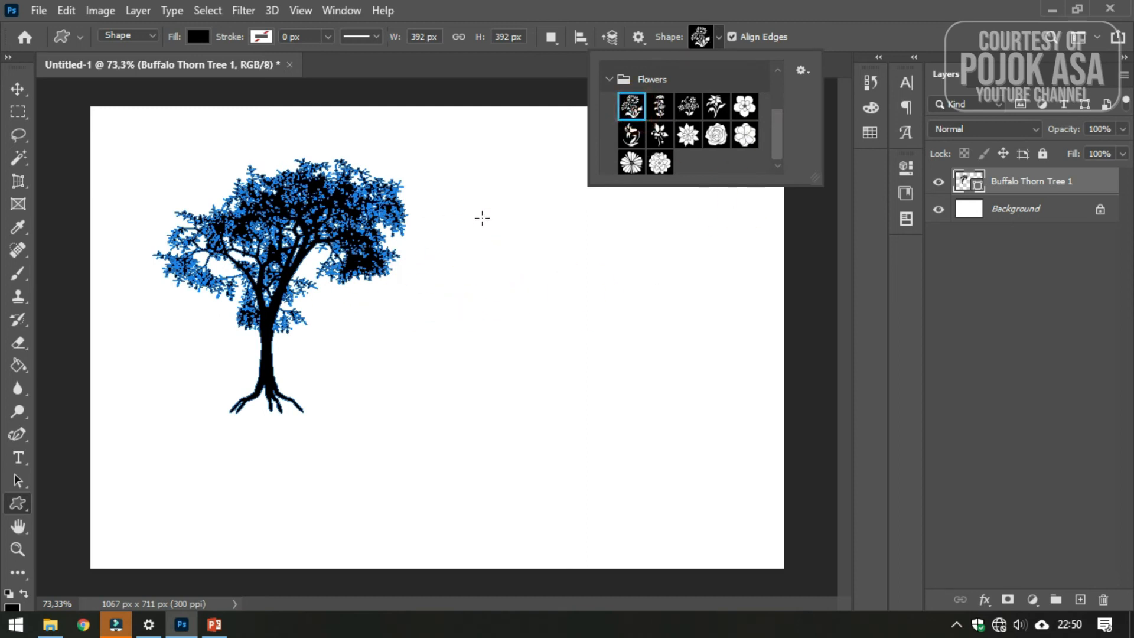
pyautogui.moveTo(482, 218); pyautogui.dragTo(719, 512)
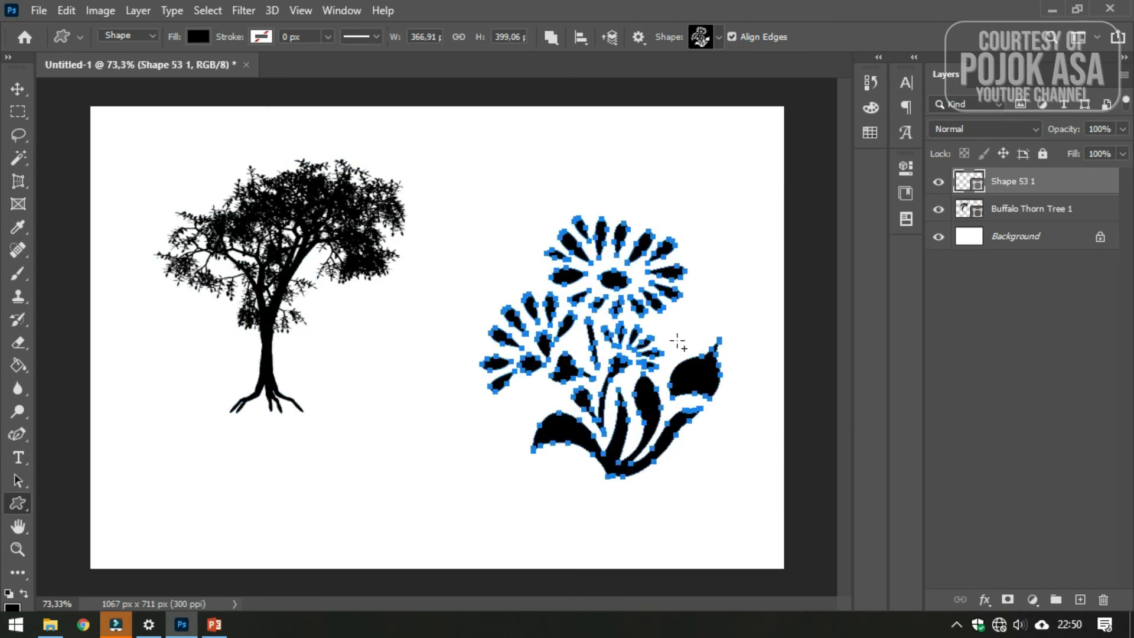
# Move the flower shape up and slightly left so it stands level with the tree.
pyautogui.click(18, 89)
pyautogui.click(587, 241)
pyautogui.moveTo(568, 274); pyautogui.dragTo(534, 219)
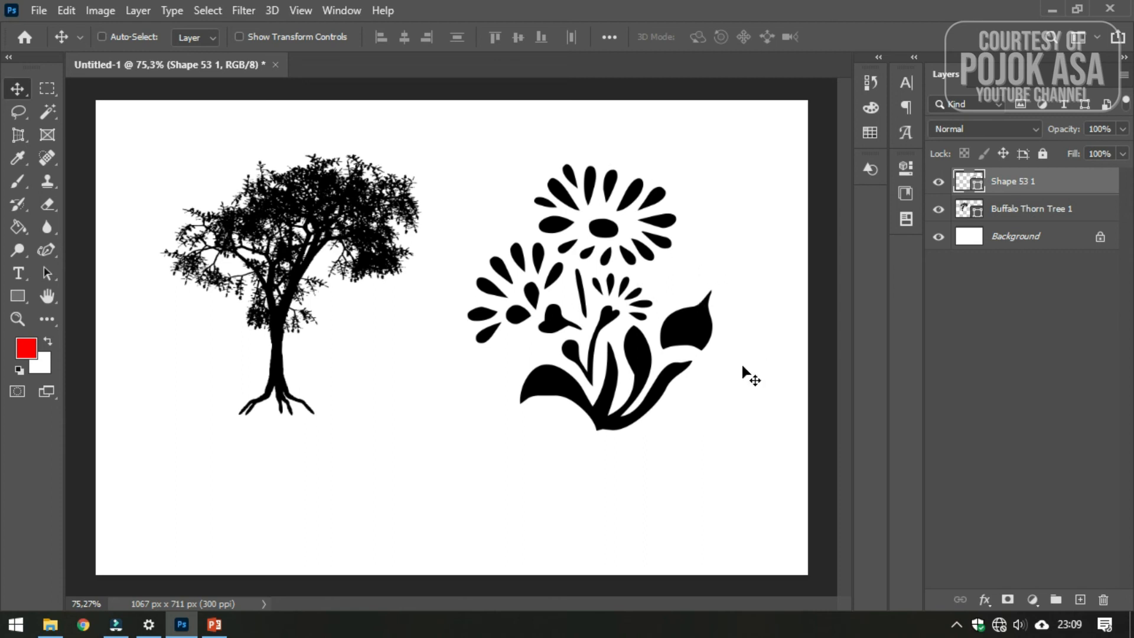
# Zoom in on the flower to about 161% and back out to view the whole canvas at about 70%.
pyautogui.keyDown('alt'); pyautogui.scroll(3, 497, 295); pyautogui.keyUp('alt')
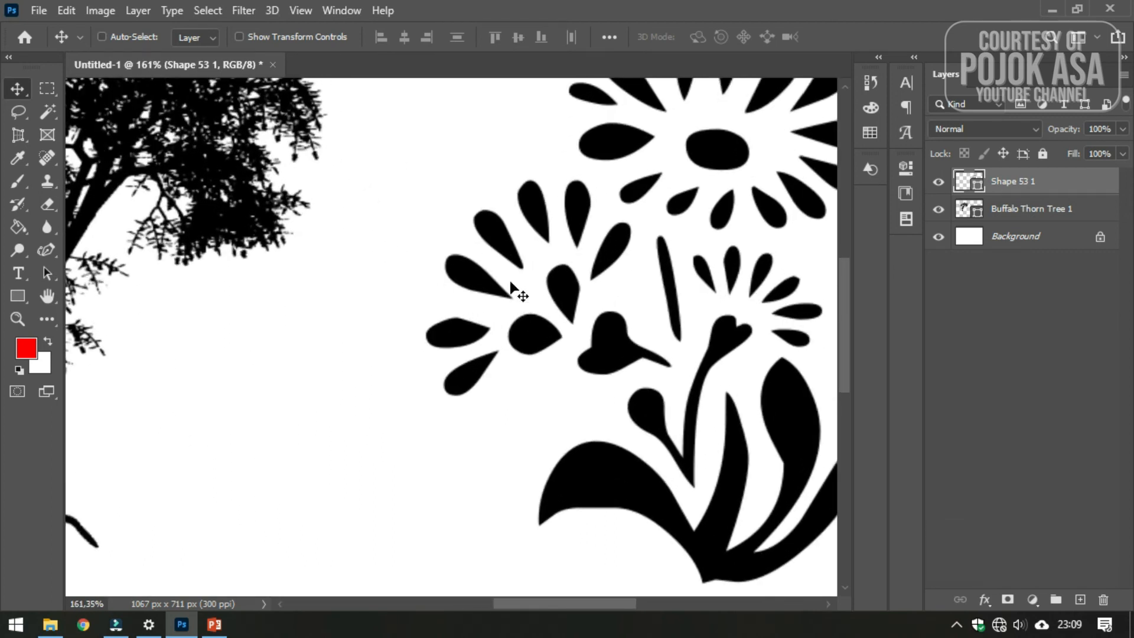
pyautogui.keyDown('alt'); pyautogui.scroll(-3, 483, 352); pyautogui.keyUp('alt')
pyautogui.keyDown('alt'); pyautogui.scroll(-1, 467, 351); pyautogui.keyUp('alt')
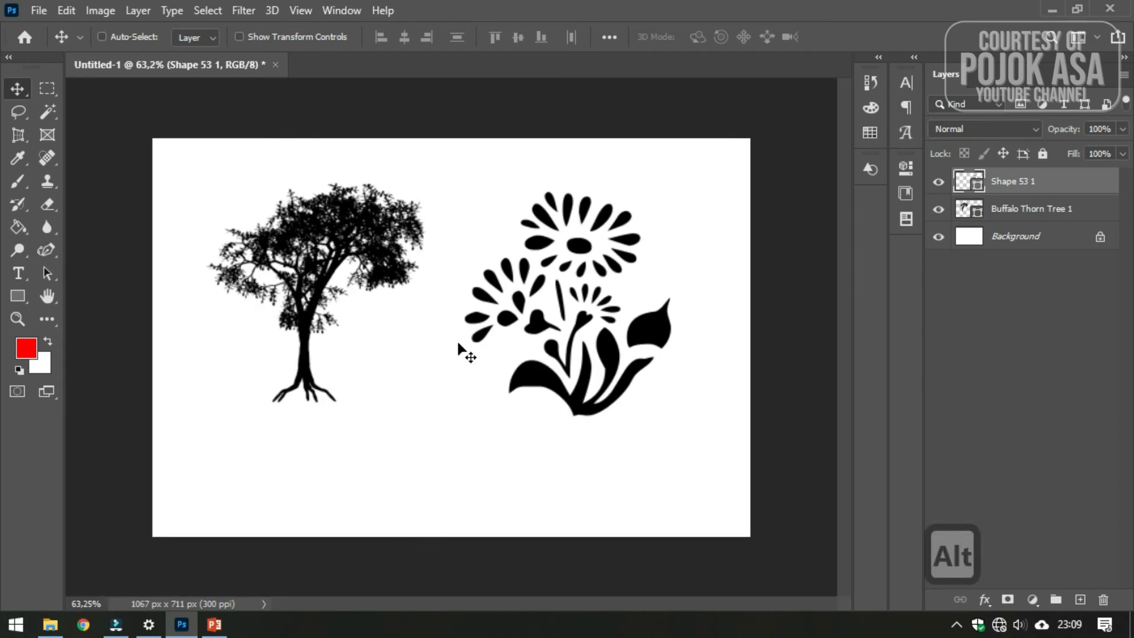
pyautogui.keyDown('alt'); pyautogui.scroll(1, 452, 266); pyautogui.keyUp('alt')
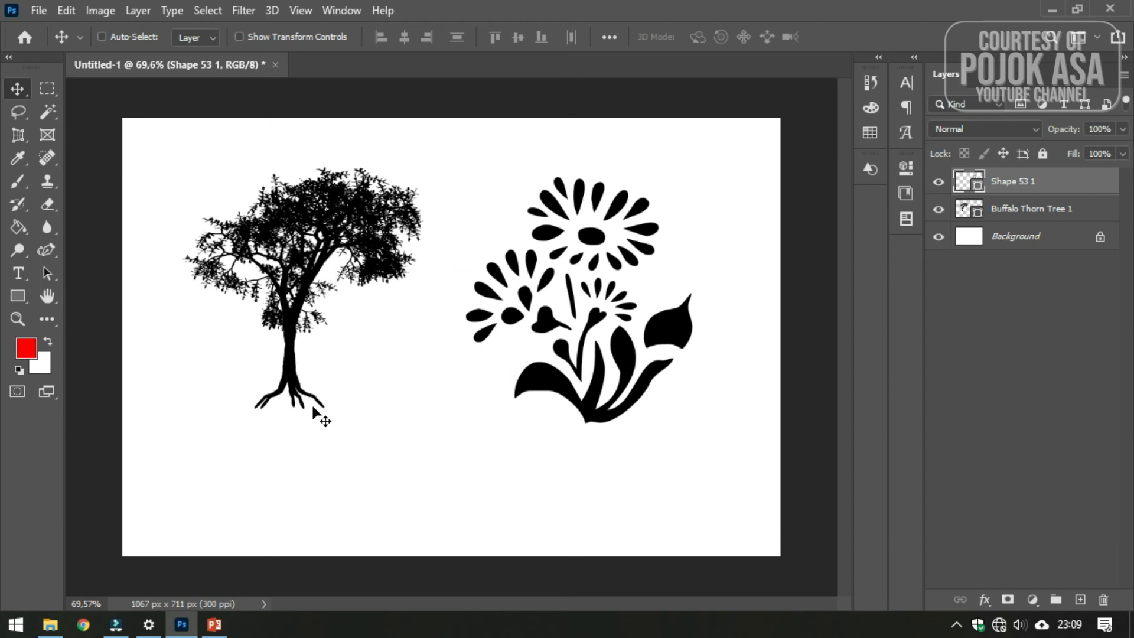
# Zoom in on the tree to about 154%, then on the flower's stems to about 254%.
pyautogui.scroll(1, 455, 348)
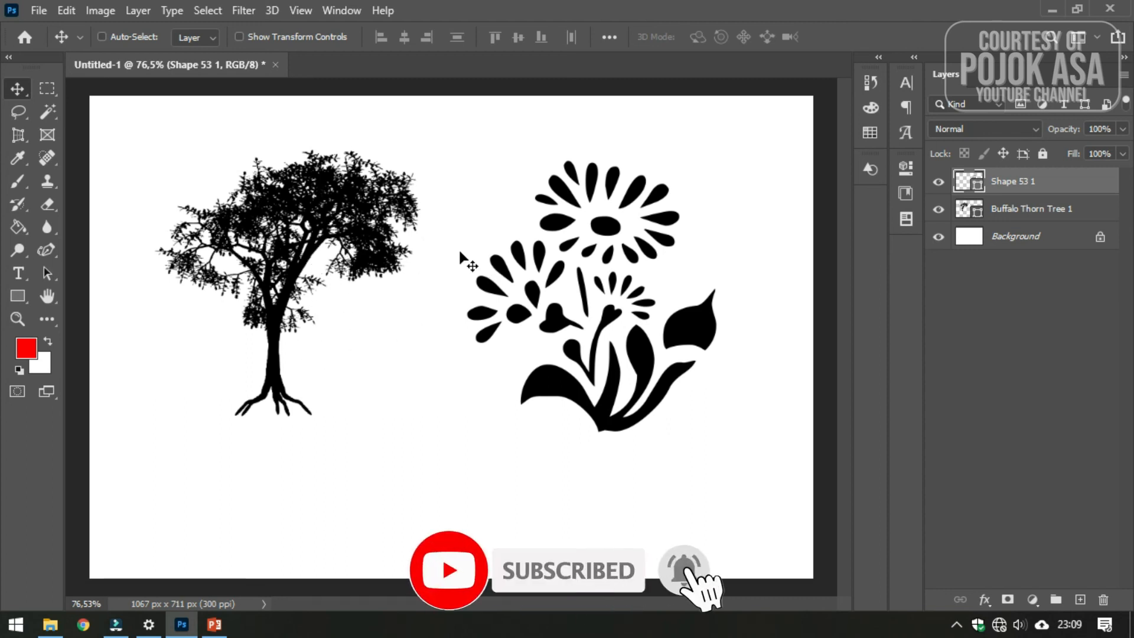
pyautogui.scroll(3, 426, 246)
pyautogui.scroll(2, 355, 277)
pyautogui.scroll(-5, 532, 308)
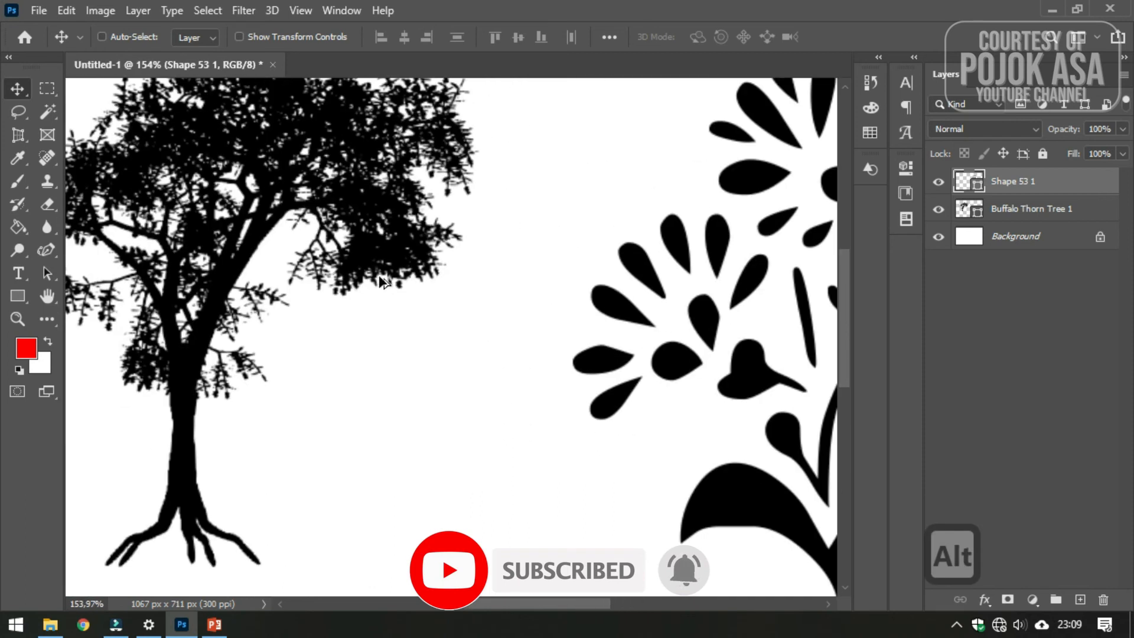
pyautogui.scroll(2, 659, 341)
pyautogui.scroll(2, 709, 319)
pyautogui.scroll(2, 534, 299)
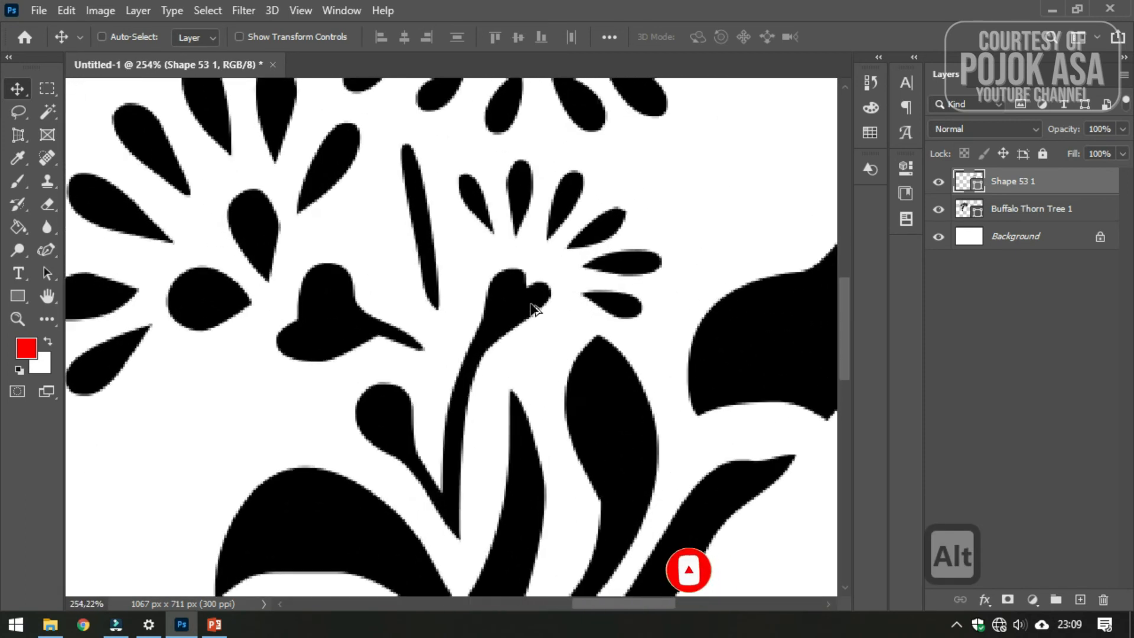
# Zoom in on the tree trunk at about 165% and back out to the whole canvas at about 80%.
pyautogui.scroll(-4, 534, 301)
pyautogui.scroll(3, 271, 322)
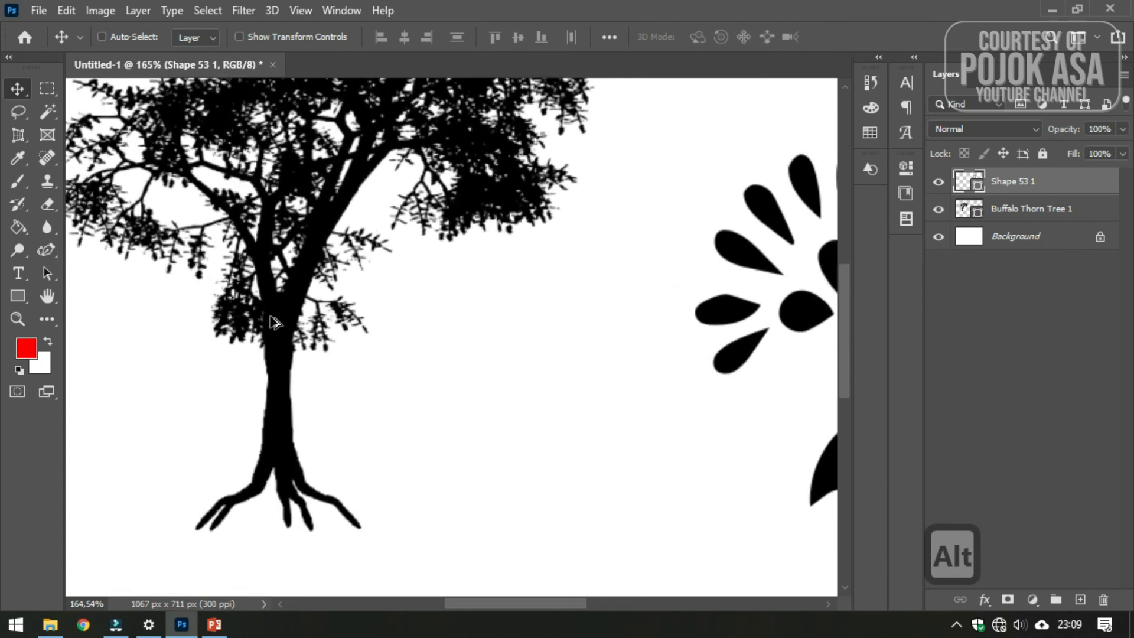
pyautogui.scroll(-3, 272, 322)
pyautogui.scroll(-1, 272, 322)
pyautogui.scroll(1, 685, 389)
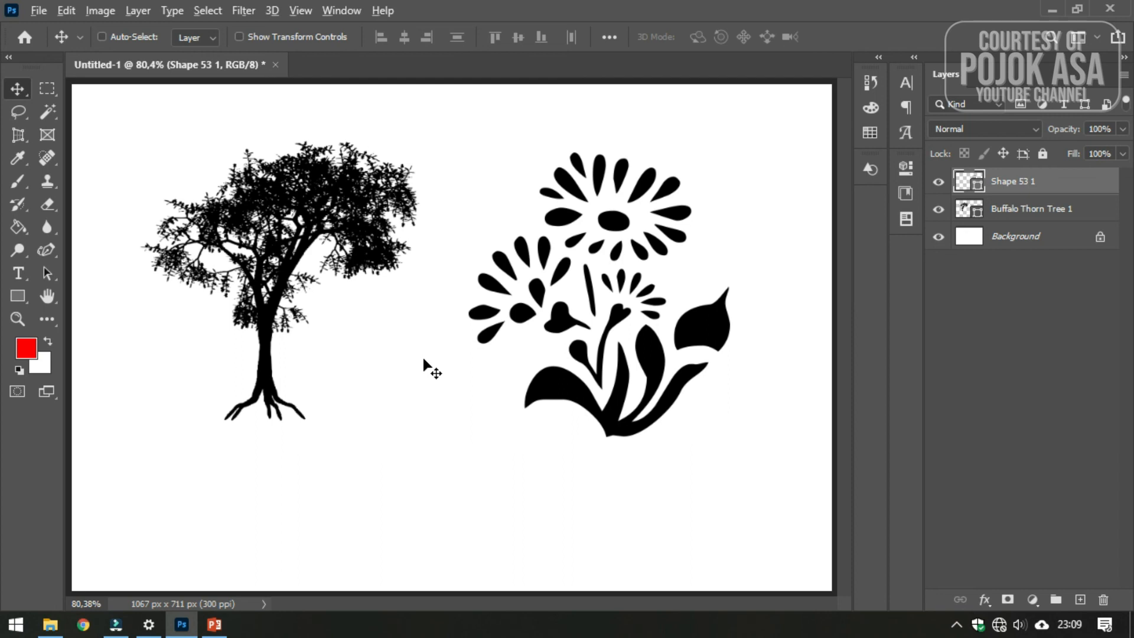
# Magnify the centre of the flower's upper blossom to about 447% and reduce the view back to about 97%.
pyautogui.press('alt')
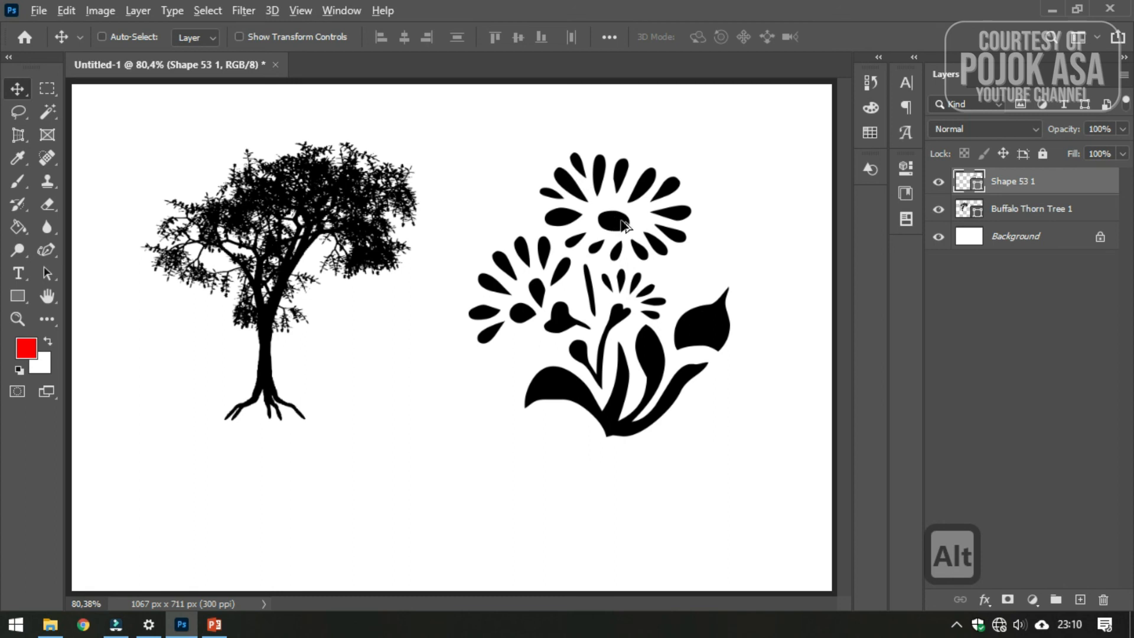
pyautogui.scroll(5, 625, 226)
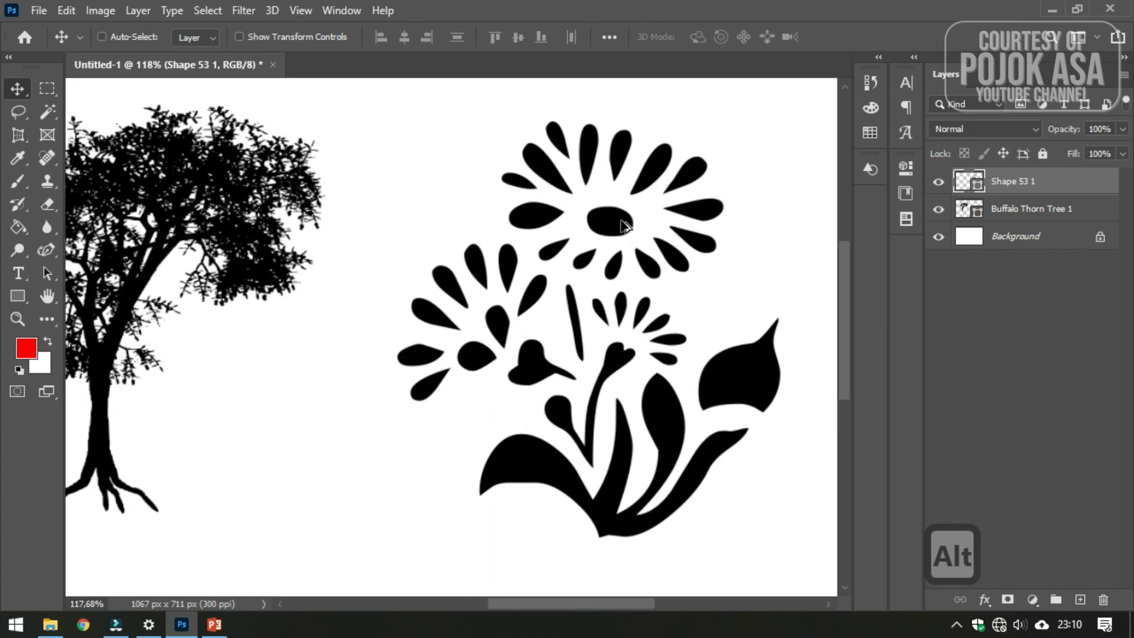
pyautogui.scroll(5, 625, 226)
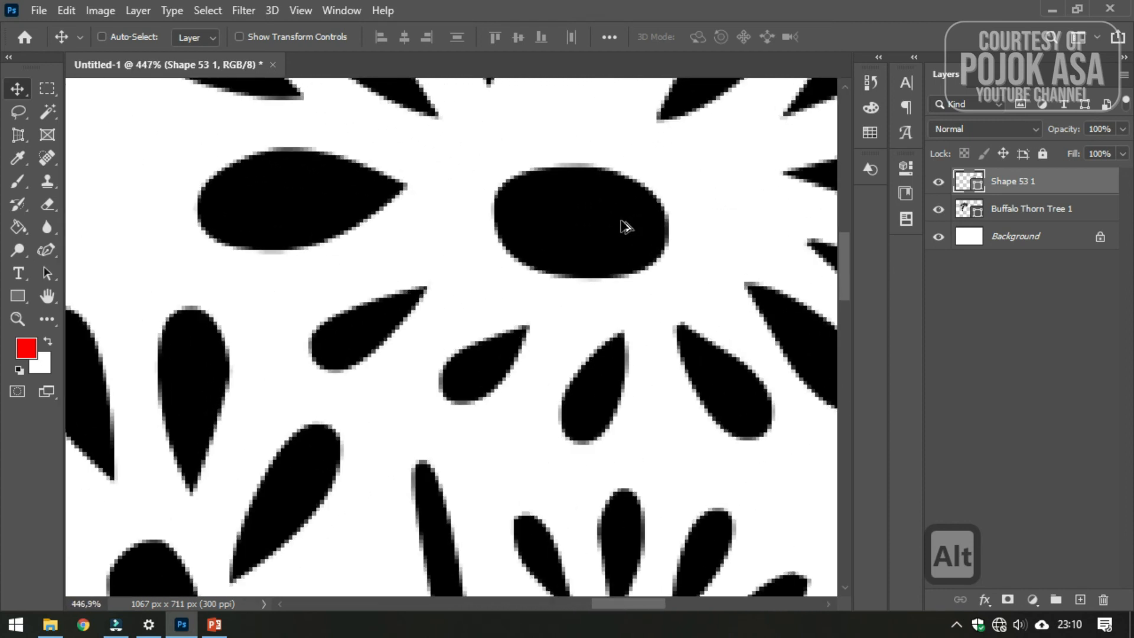
pyautogui.scroll(-5, 625, 226)
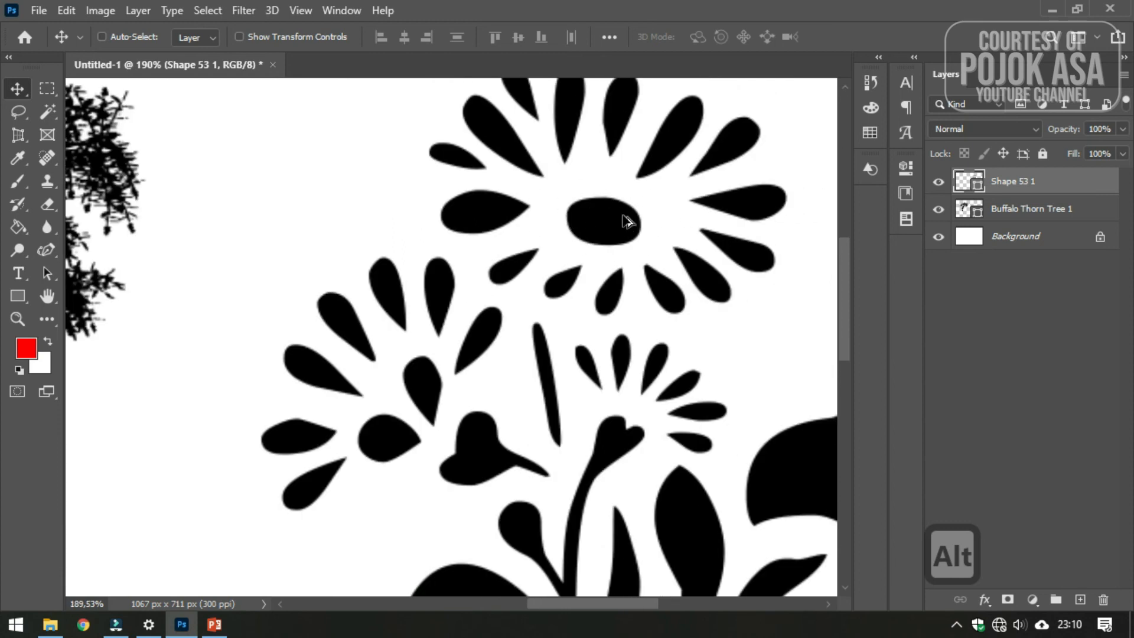
pyautogui.scroll(-4, 621, 226)
pyautogui.scroll(1, 622, 226)
pyautogui.scroll(1, 621, 226)
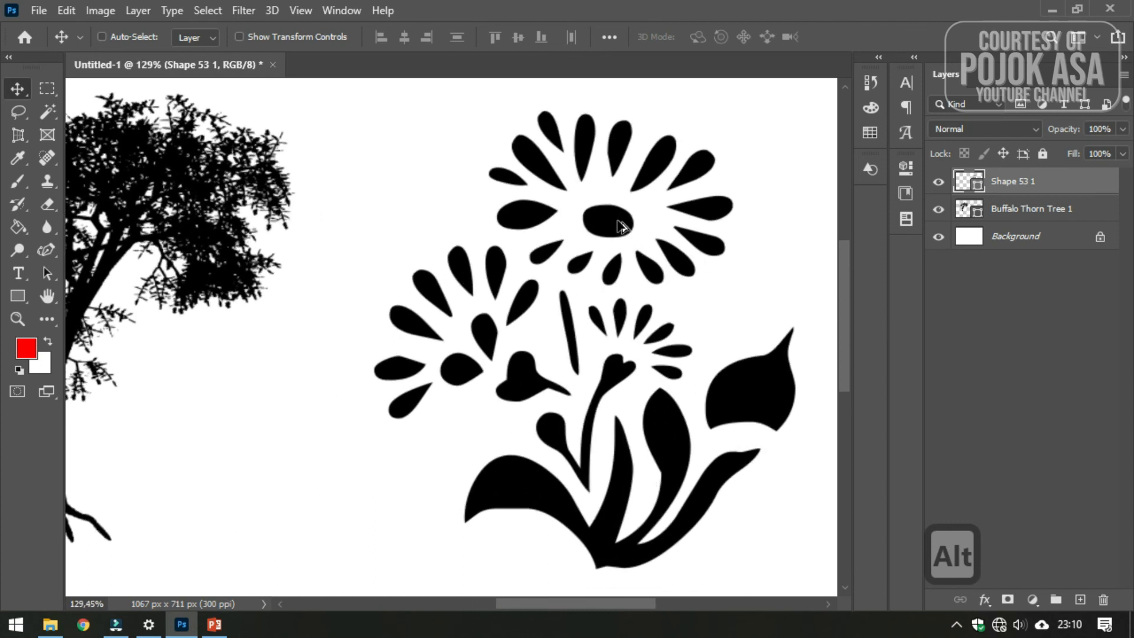
pyautogui.scroll(-4, 620, 226)
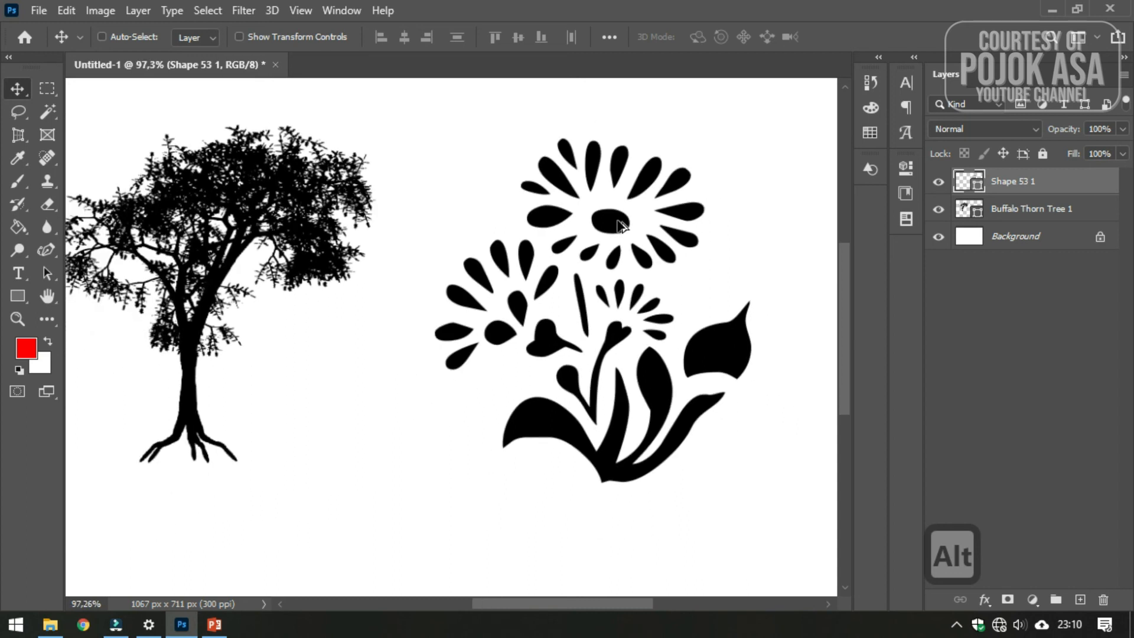
# Alternate between enlarging and reducing the view, ending with the whole canvas at about 69%.
pyautogui.scroll(3, 603, 393)
pyautogui.scroll(-4, 475, 375)
pyautogui.scroll(2, 335, 286)
pyautogui.scroll(1, 335, 286)
pyautogui.scroll(-2, 355, 269)
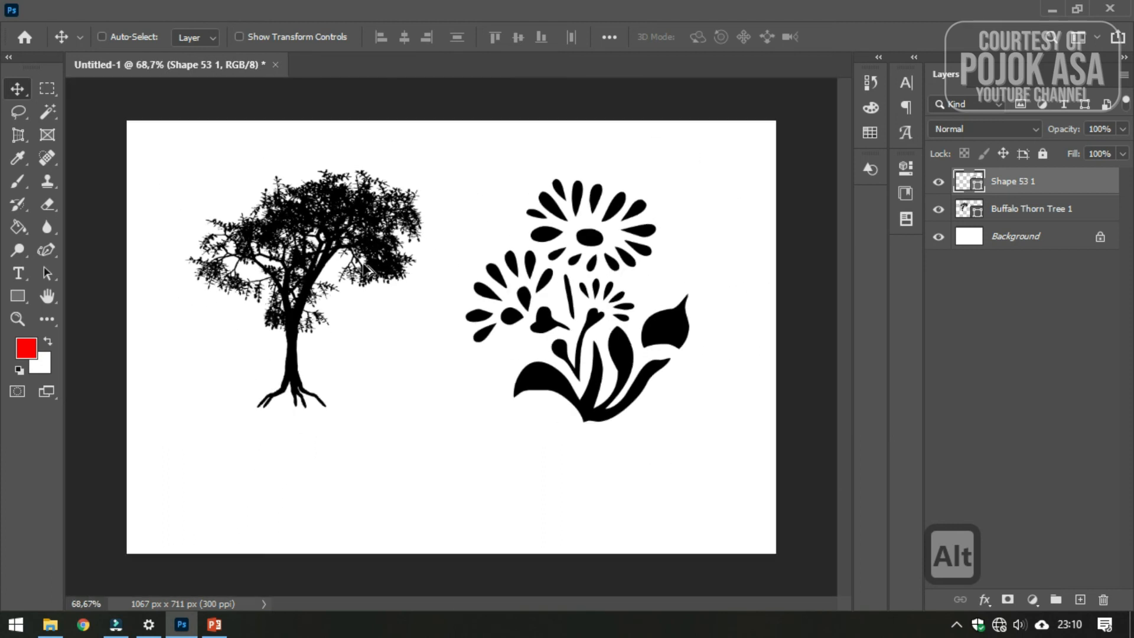
pyautogui.scroll(2, 277, 210)
pyautogui.scroll(-2, 277, 211)
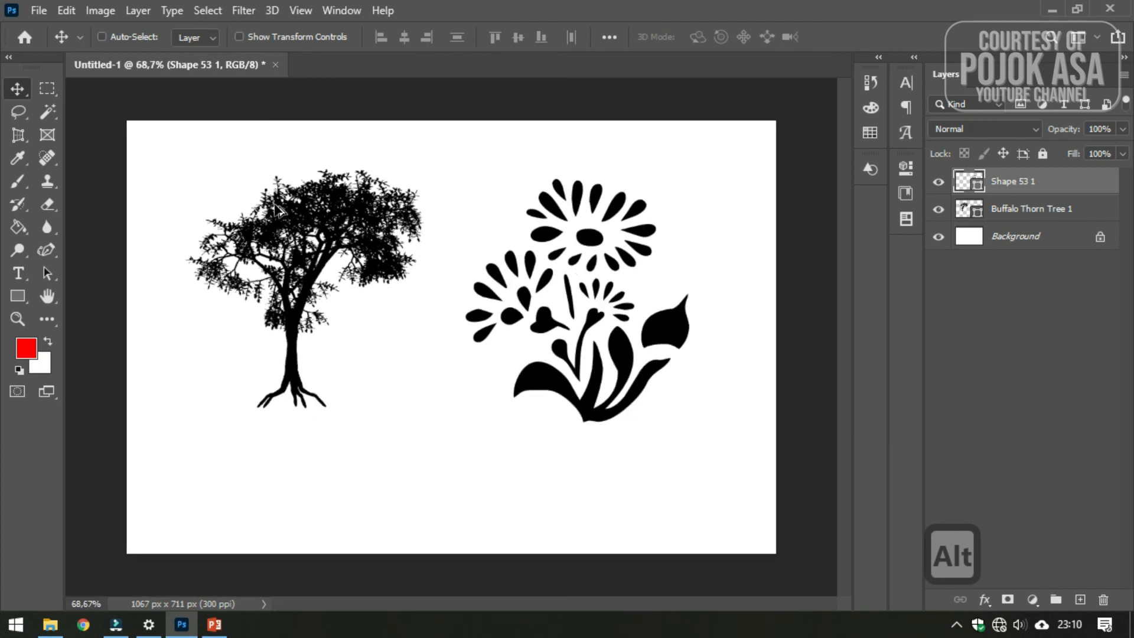
# Enlarge the view around the tree's crown to about 198%.
pyautogui.scroll(2, 287, 212)
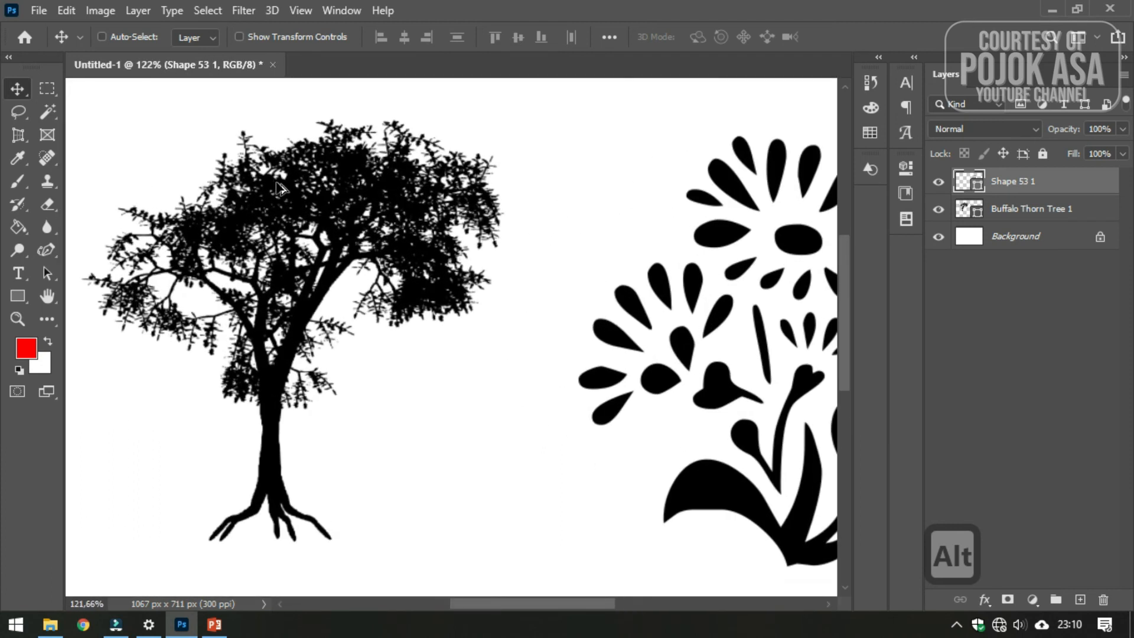
pyautogui.scroll(2, 287, 213)
pyautogui.scroll(-3, 298, 214)
pyautogui.scroll(-1, 299, 215)
pyautogui.scroll(3, 366, 251)
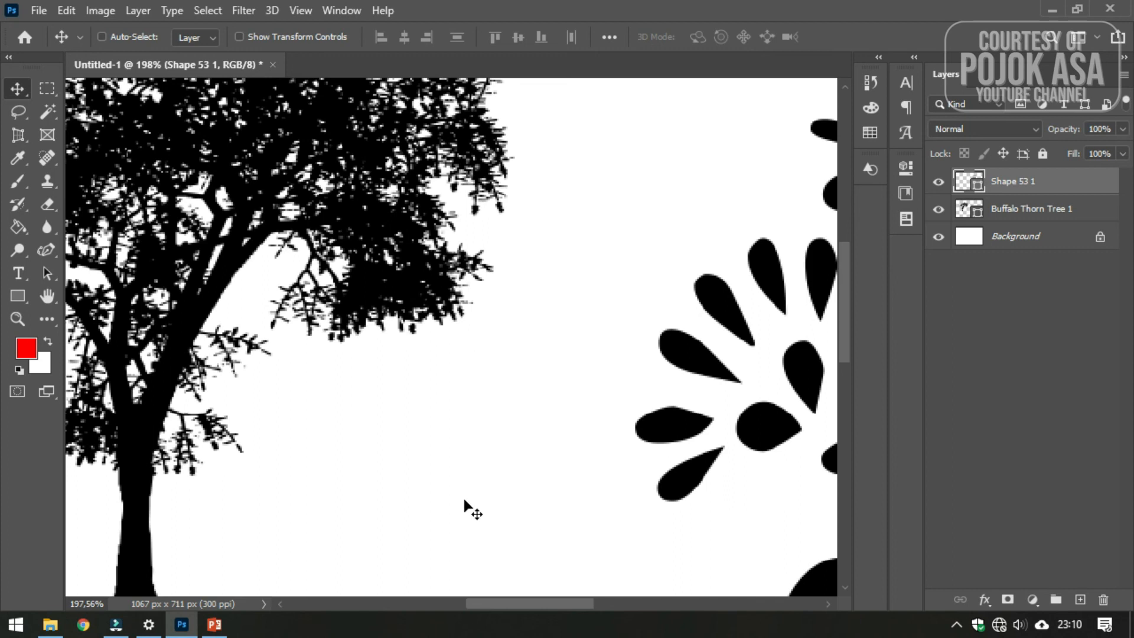
# Pan the enlarged view back and forth between the tree and the flower, ending on the flower's blossoms.
pyautogui.moveTo(540, 601)
pyautogui.mouseDown()
pyautogui.moveTo(498, 601)
pyautogui.moveTo(550, 604)
pyautogui.mouseUp()
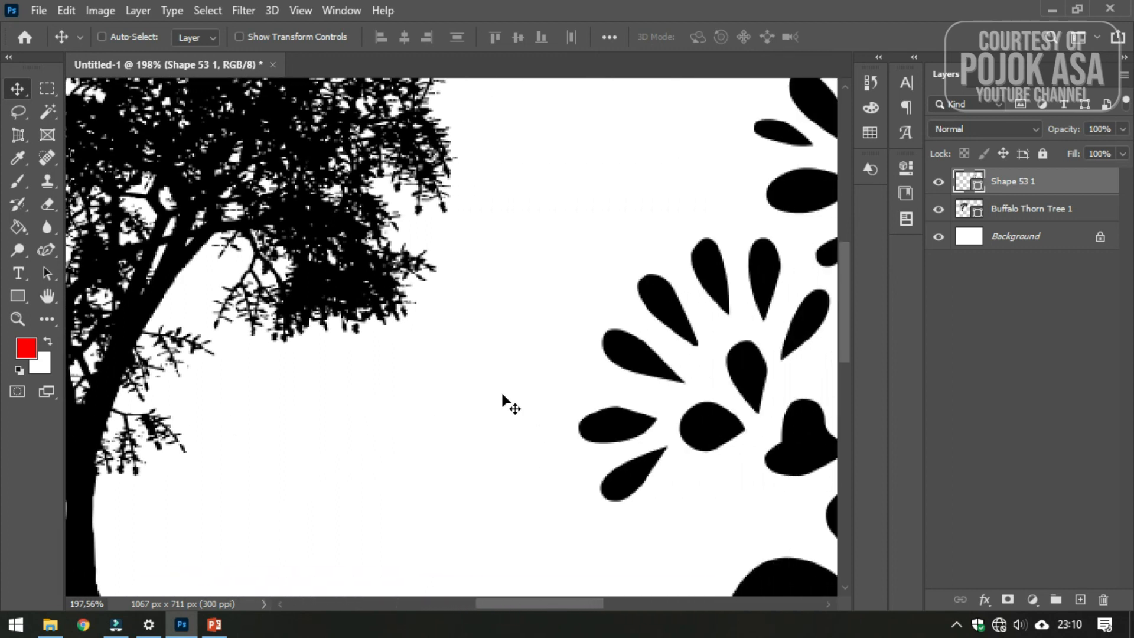
pyautogui.press('space')
pyautogui.moveTo(351, 386); pyautogui.dragTo(329, 384)
pyautogui.moveTo(598, 385); pyautogui.dragTo(311, 404)
pyautogui.moveTo(595, 405); pyautogui.dragTo(303, 398)
pyautogui.moveTo(521, 395); pyautogui.dragTo(807, 410)
pyautogui.moveTo(344, 391); pyautogui.dragTo(631, 390)
pyautogui.moveTo(283, 375); pyautogui.dragTo(506, 382)
pyautogui.moveTo(244, 365); pyautogui.dragTo(310, 437)
pyautogui.moveTo(703, 307); pyautogui.dragTo(257, 369)
pyautogui.moveTo(579, 402); pyautogui.dragTo(313, 310)
pyautogui.moveTo(500, 407); pyautogui.dragTo(603, 306)
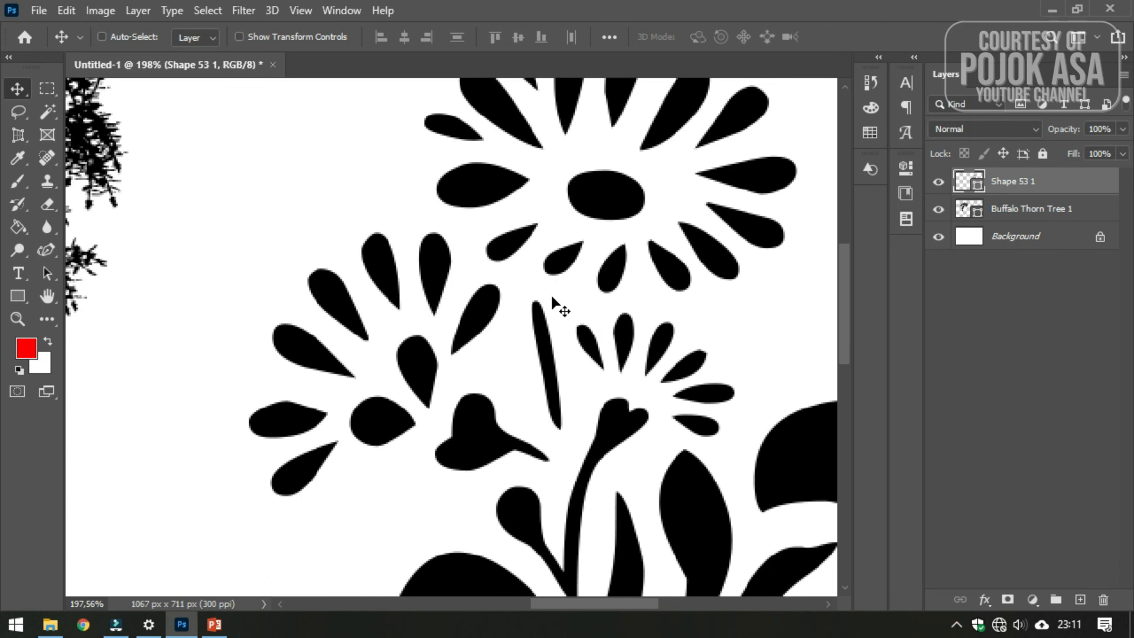
# Zoom out to about 84% and shift the view to show both the tree and the flower.
pyautogui.scroll(-3, 555, 305)
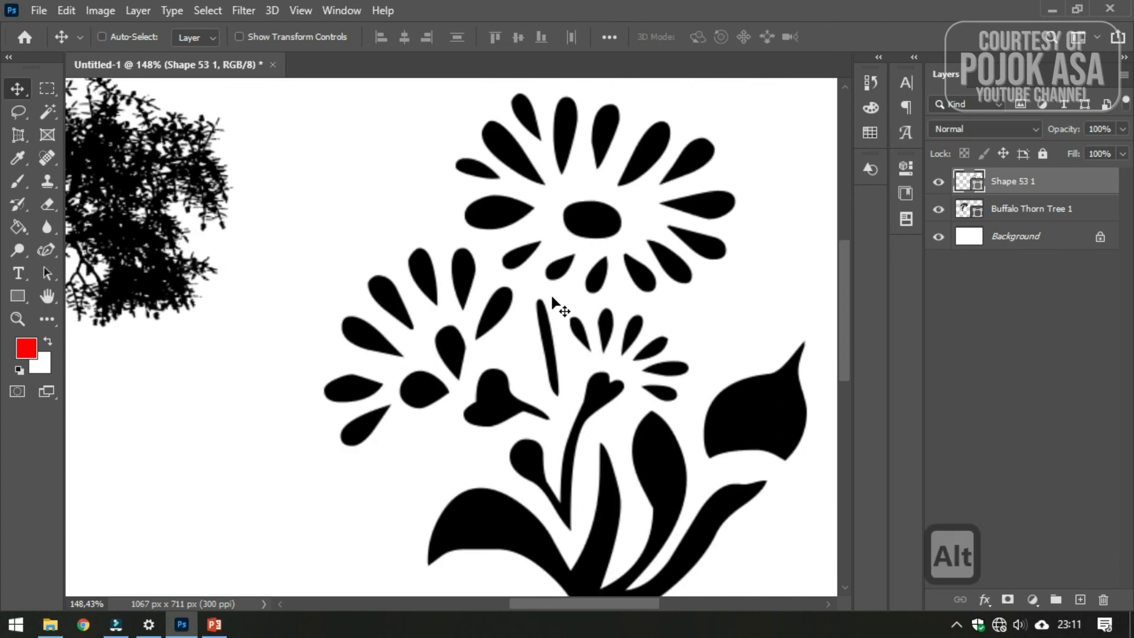
pyautogui.scroll(-2, 482, 337)
pyautogui.moveTo(514, 604); pyautogui.dragTo(505, 603)
pyautogui.moveTo(846, 351); pyautogui.dragTo(846, 372)
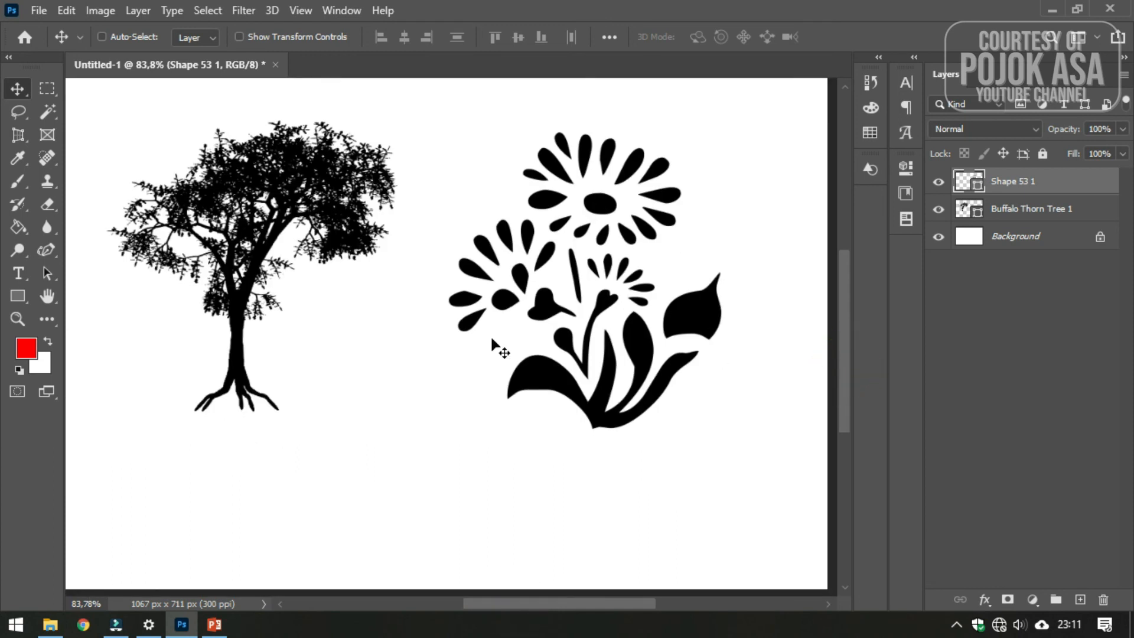